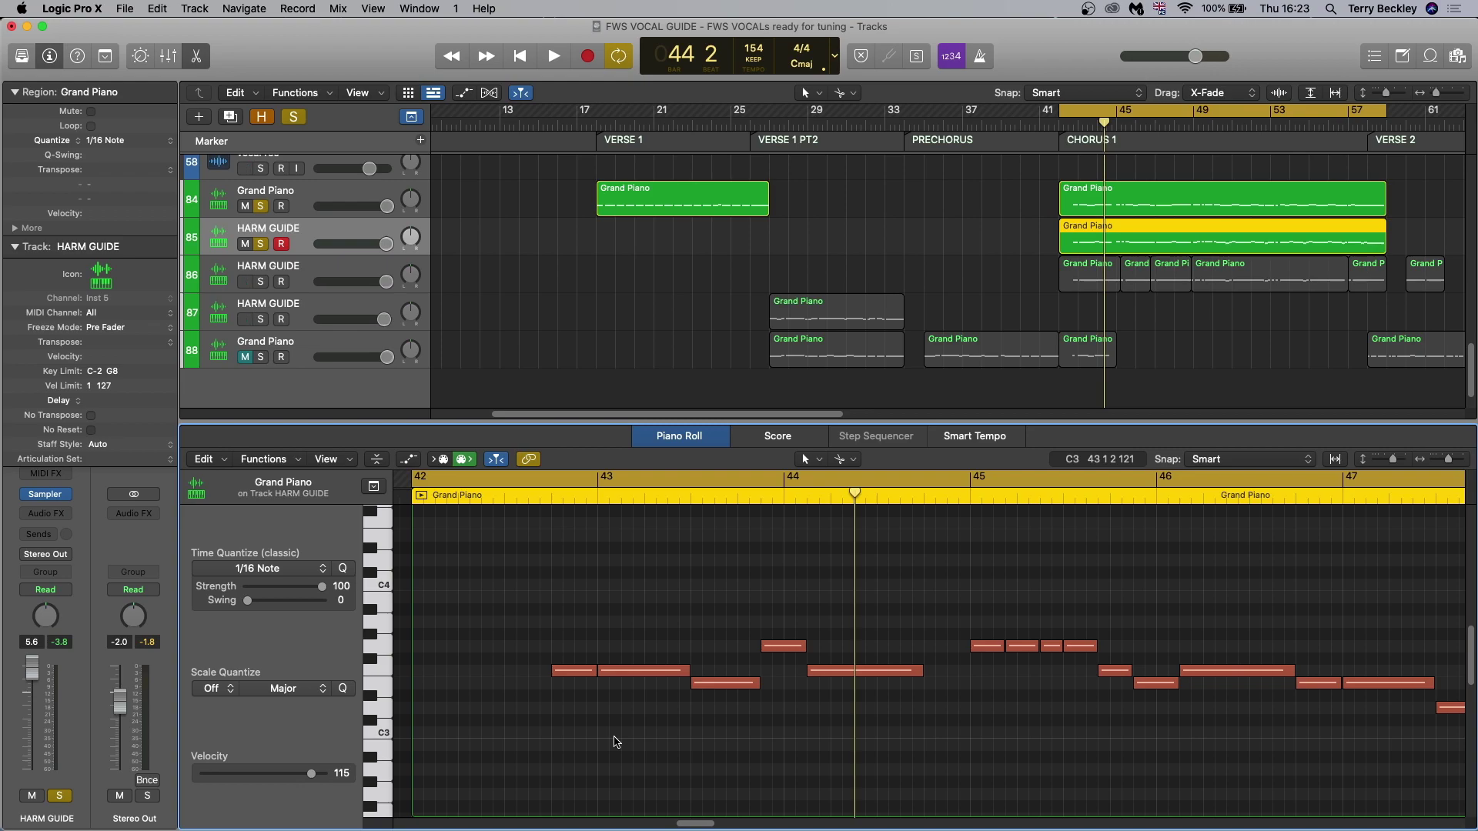
Step: Lower two chorus piano notes a semitone each, one to D#3 and one at bar 44, auditioning each change
key(space)
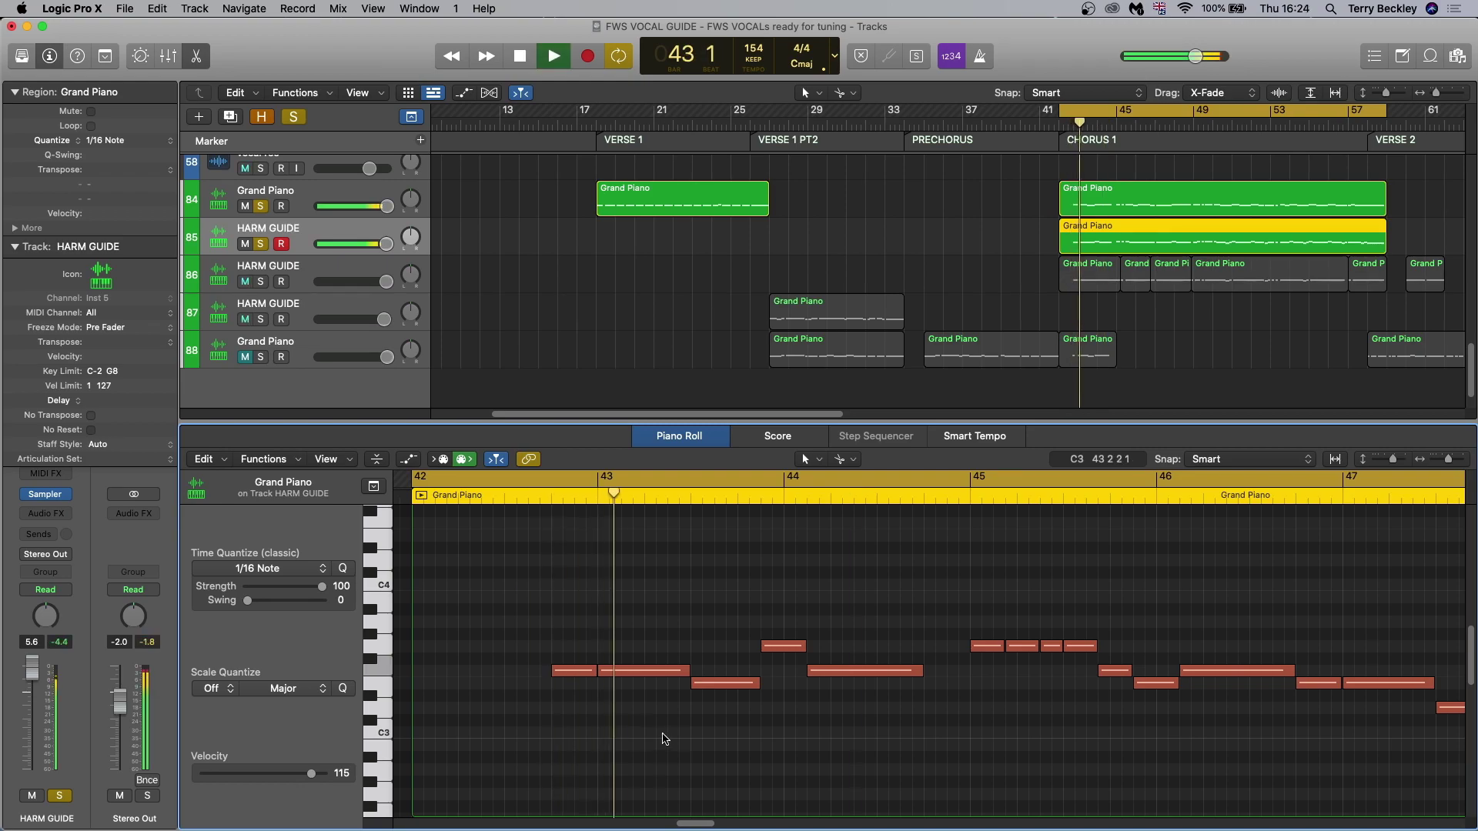
key(space)
drag(720, 683, 720, 693)
key(space)
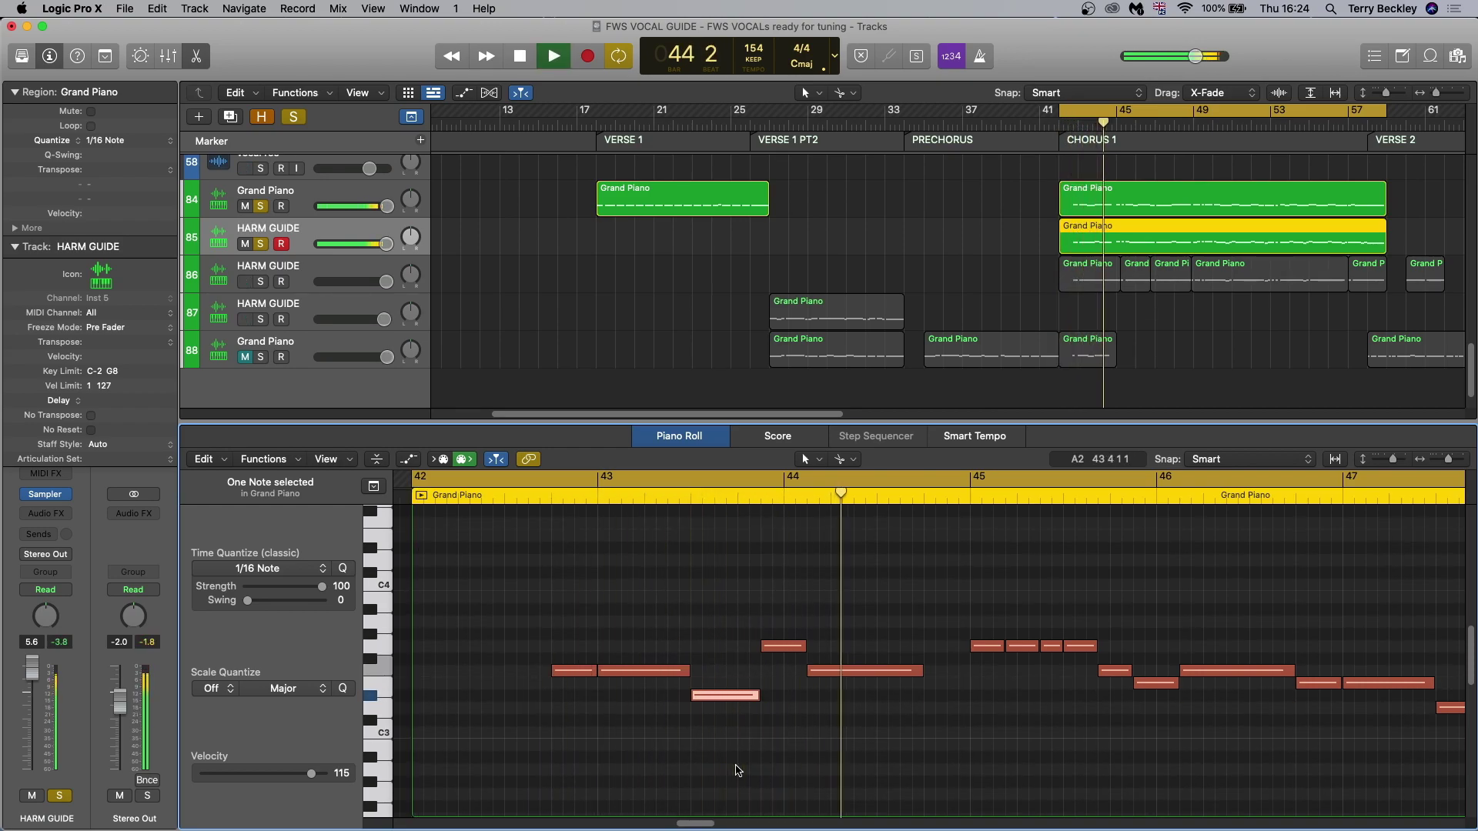
key(space)
drag(781, 653, 781, 665)
key(space)
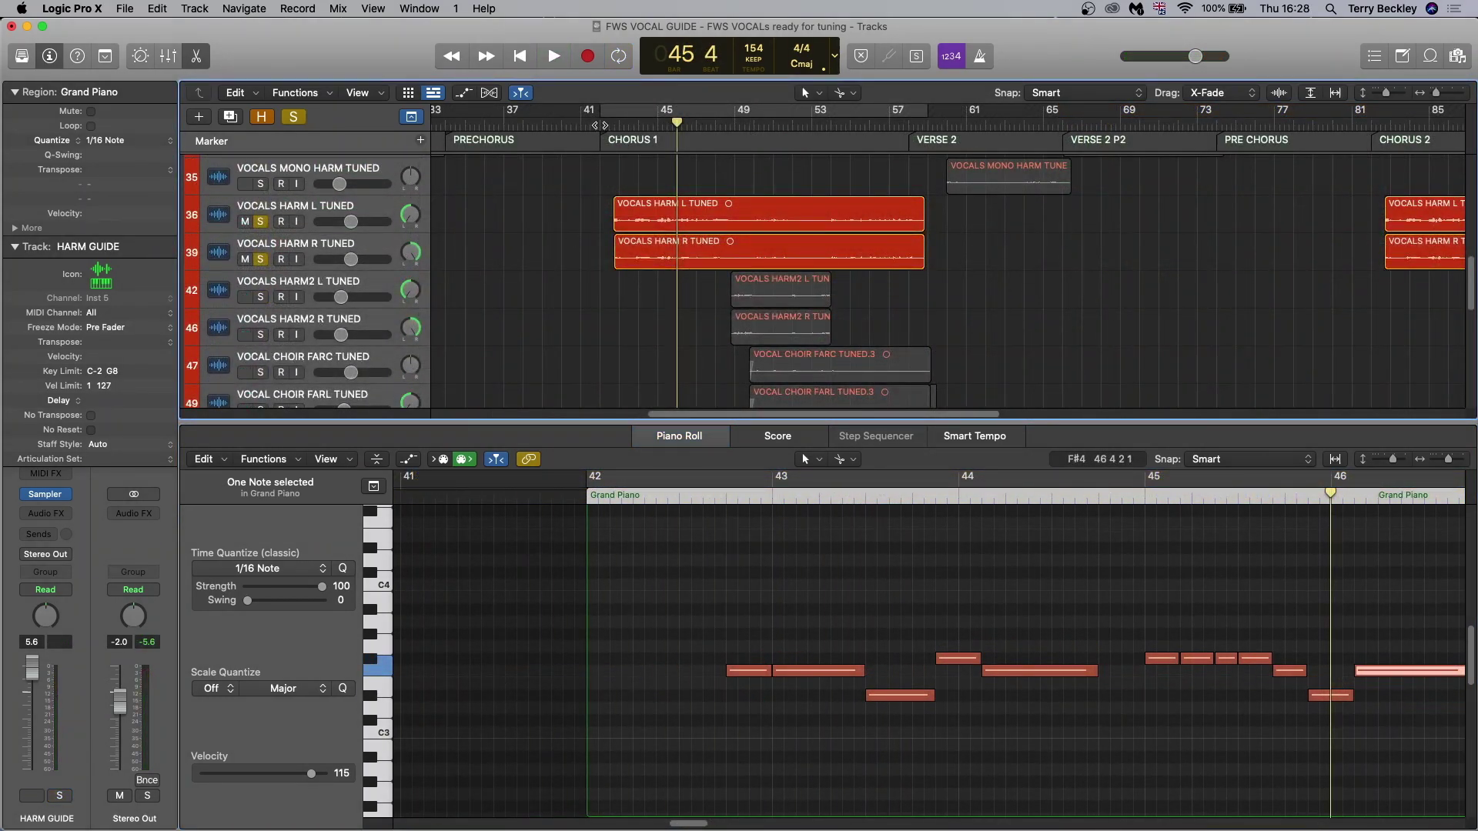
Step: Play the chorus from bar 42 with tracks 42 and 46, the HARM2 vocals, soloed
click(599, 125)
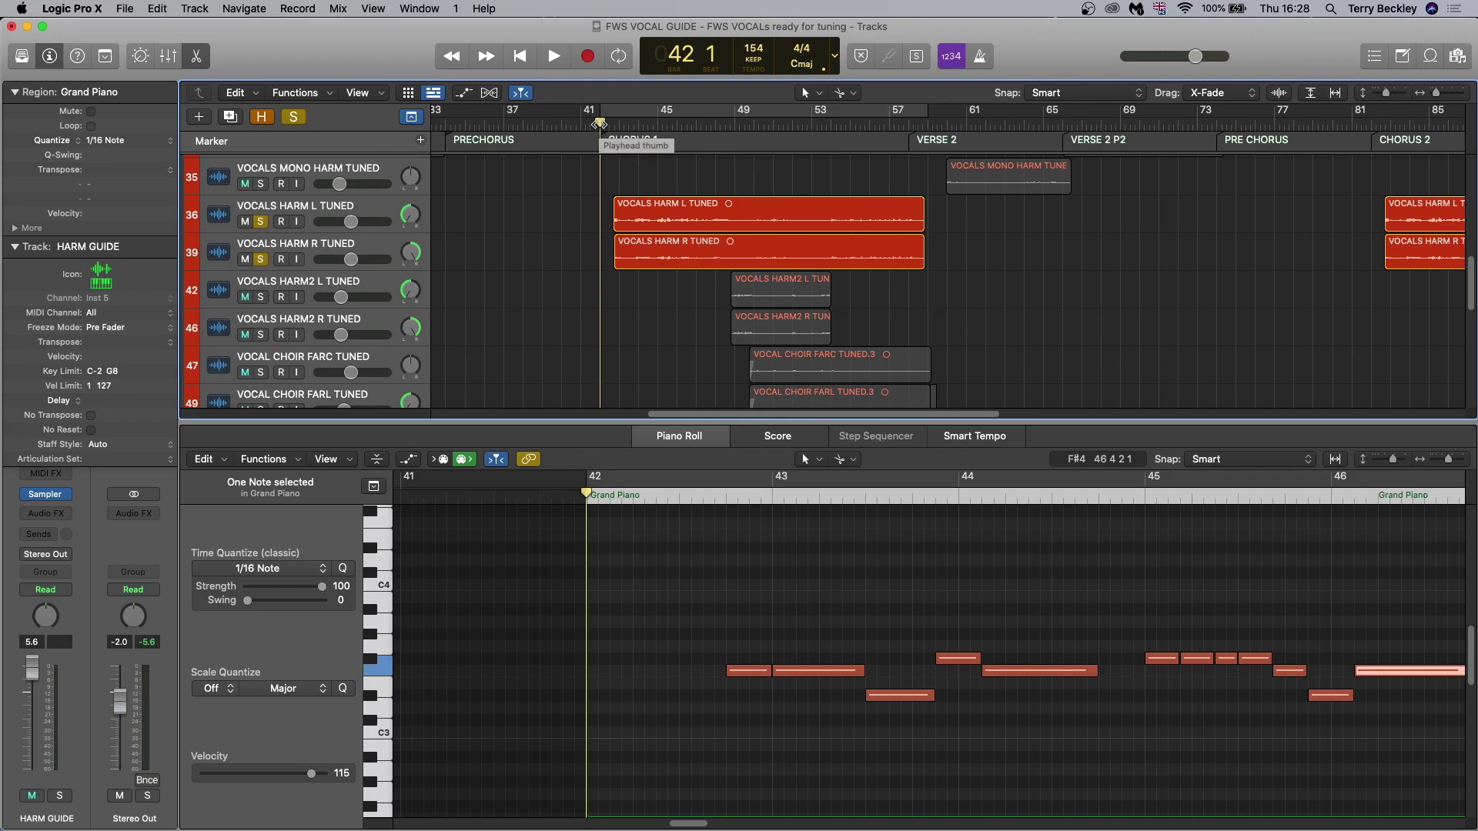
key(space)
drag(260, 297, 262, 335)
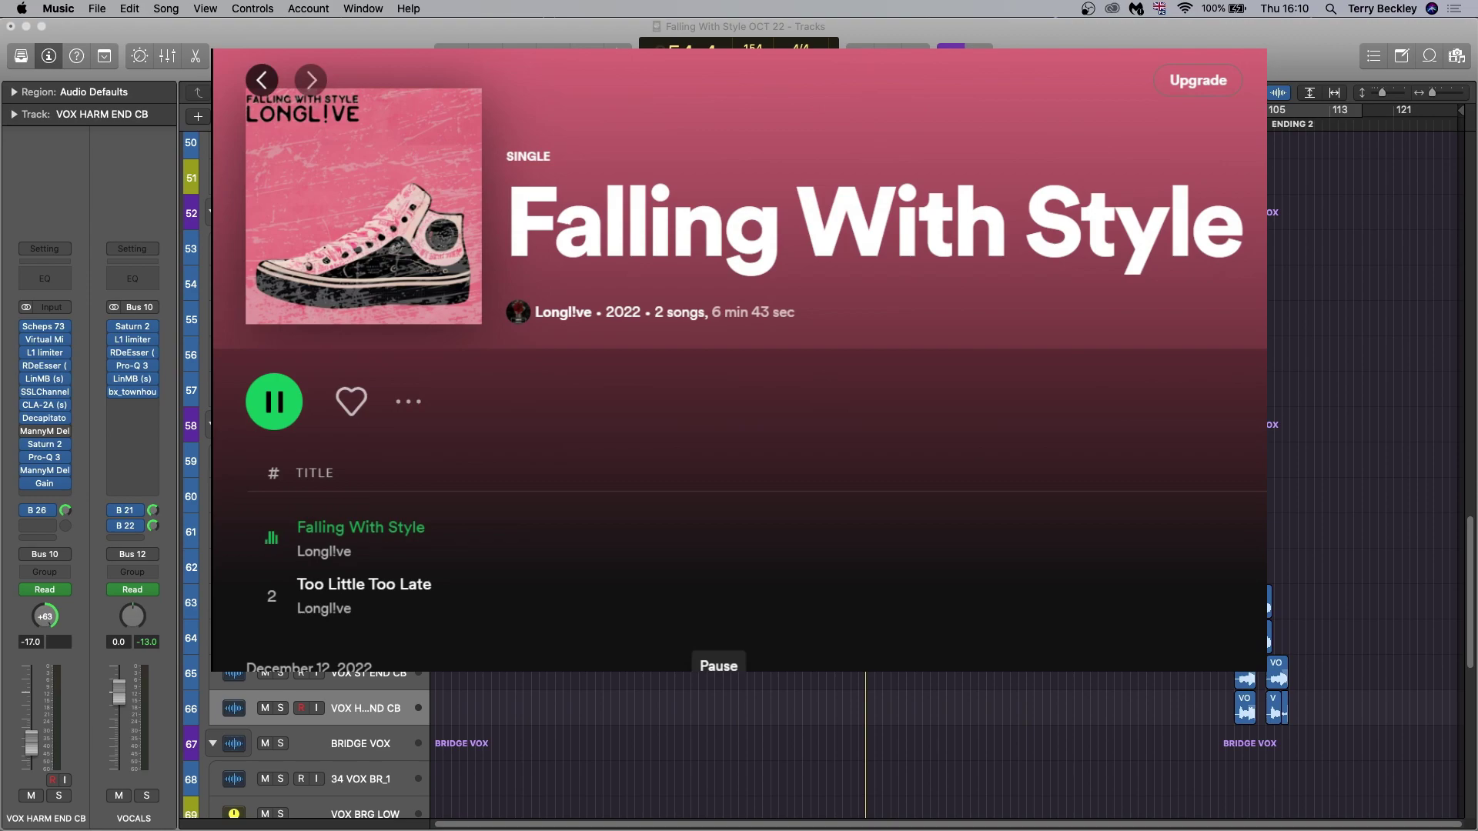
Step: Return to the Logic Pro X session and play the vocals through the chorus
key(super+Tab)
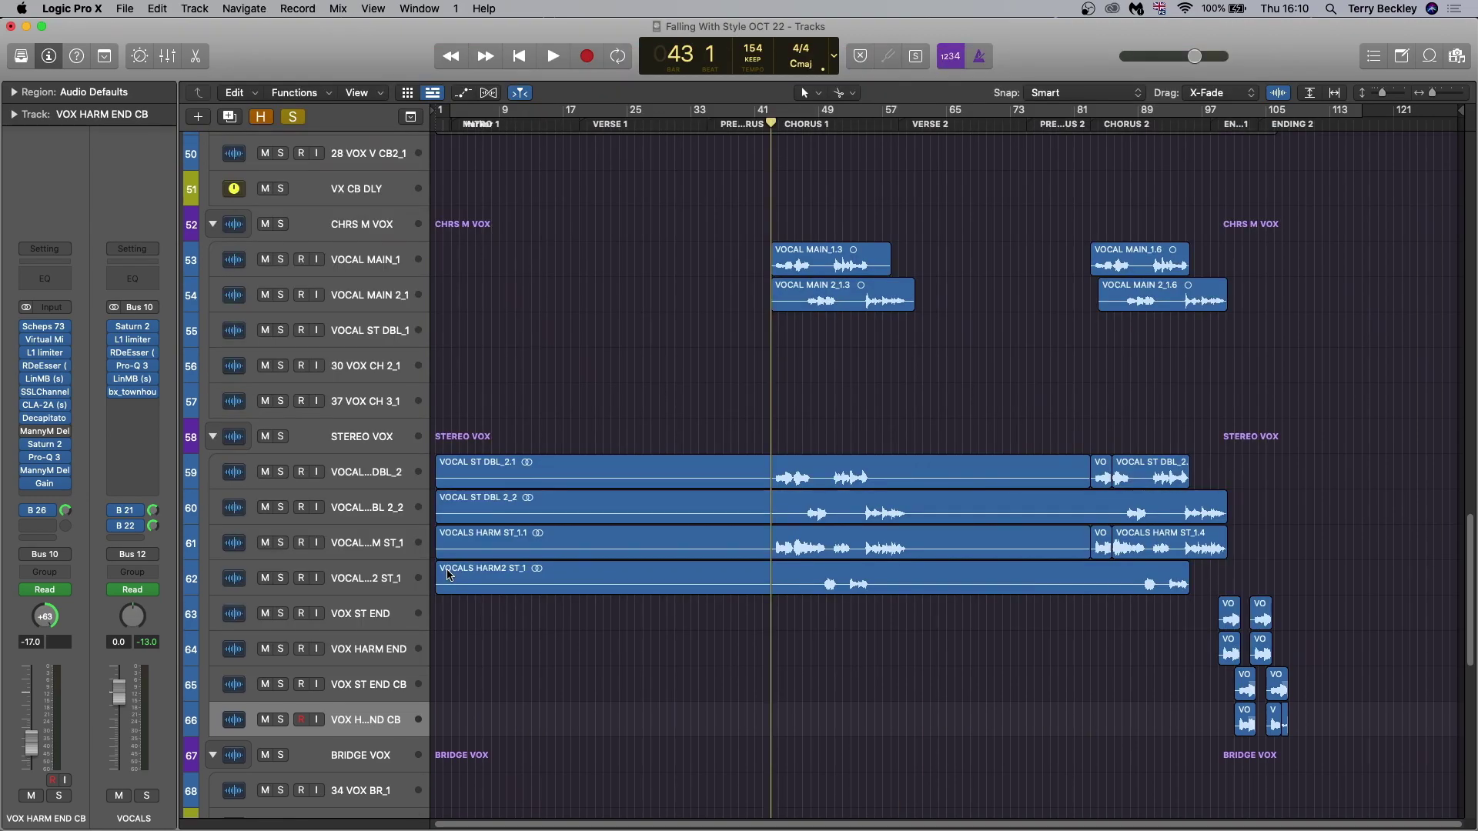
key(space)
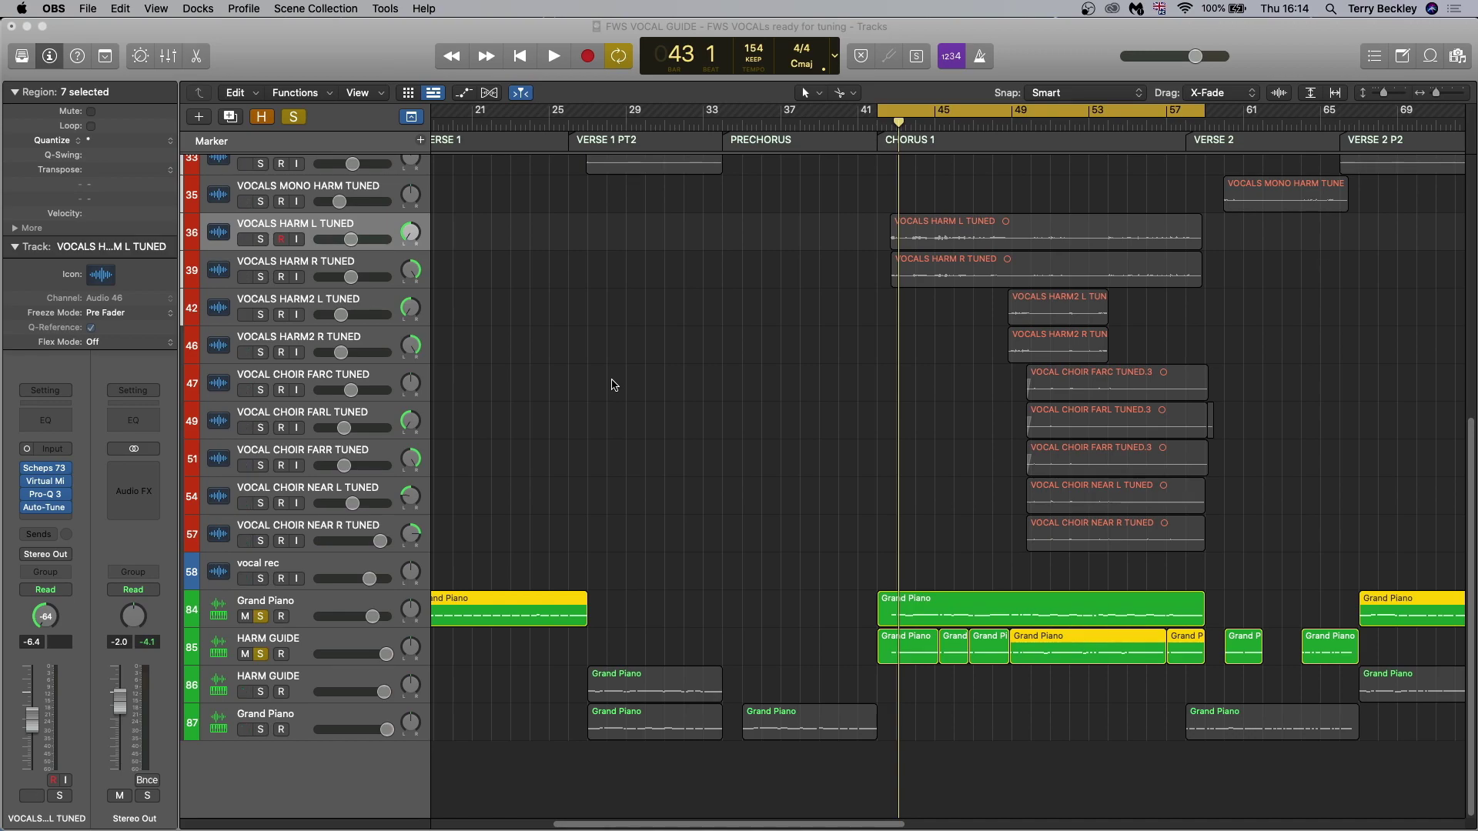
Step: Arm and solo Grand Piano track 87 with Musical Typing showing
click(281, 730)
key(super+k)
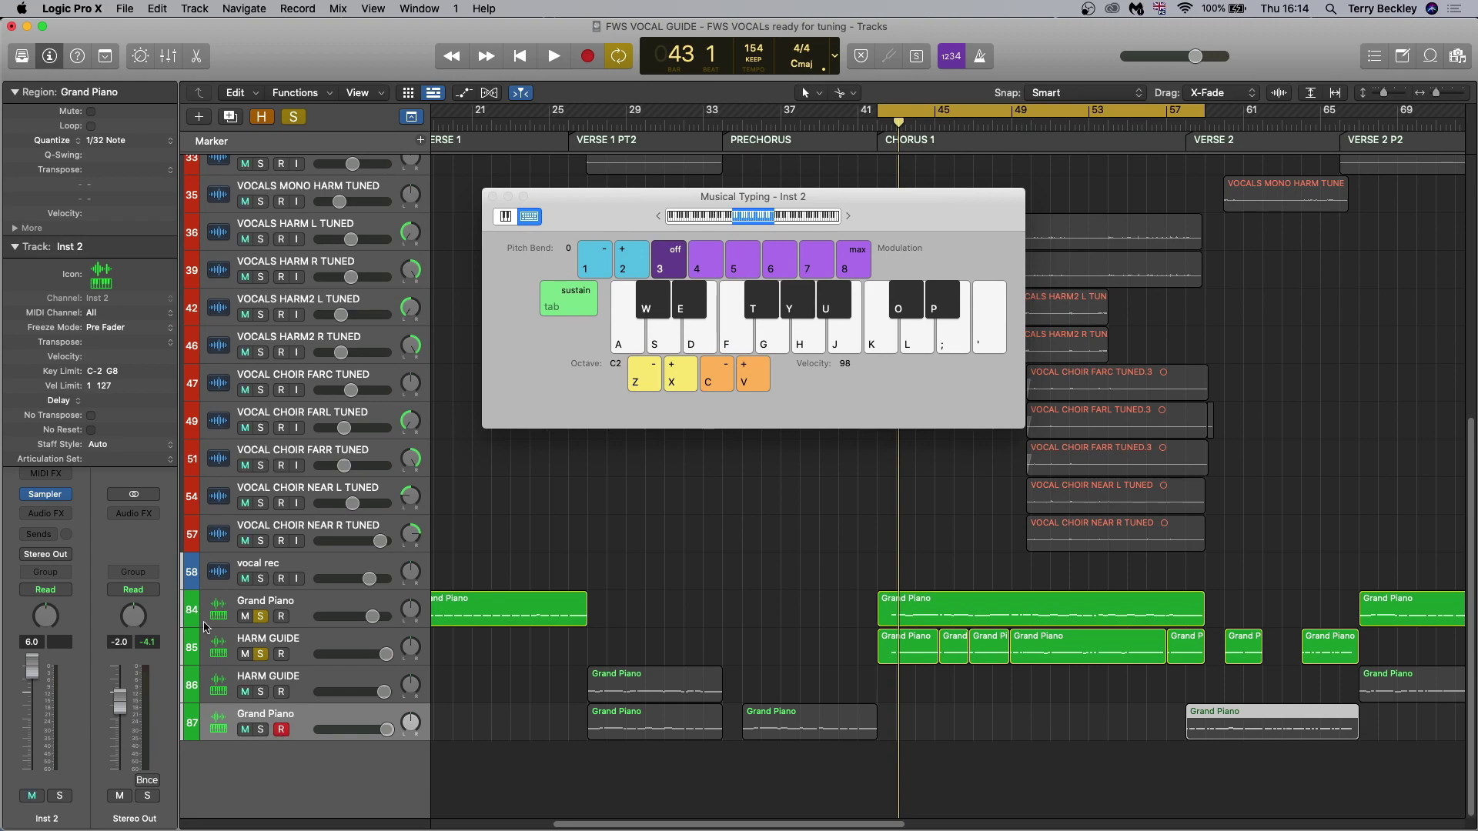
mouse_move(49, 501)
click(261, 730)
Step: Audition harmony notes on the H, J, H, S and U keys
key(h)
key(j)
key(h)
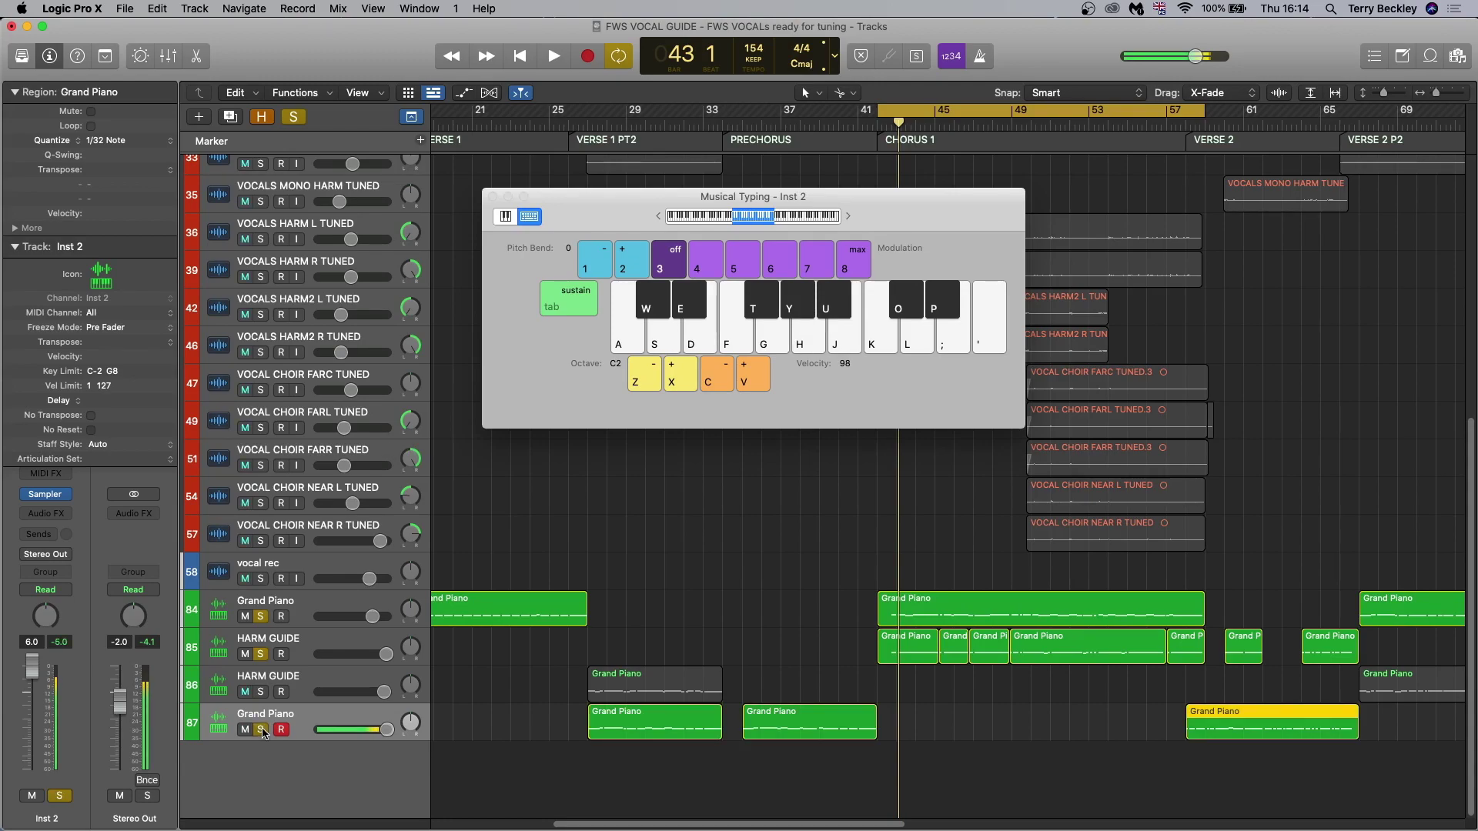
key(s)
key(u)
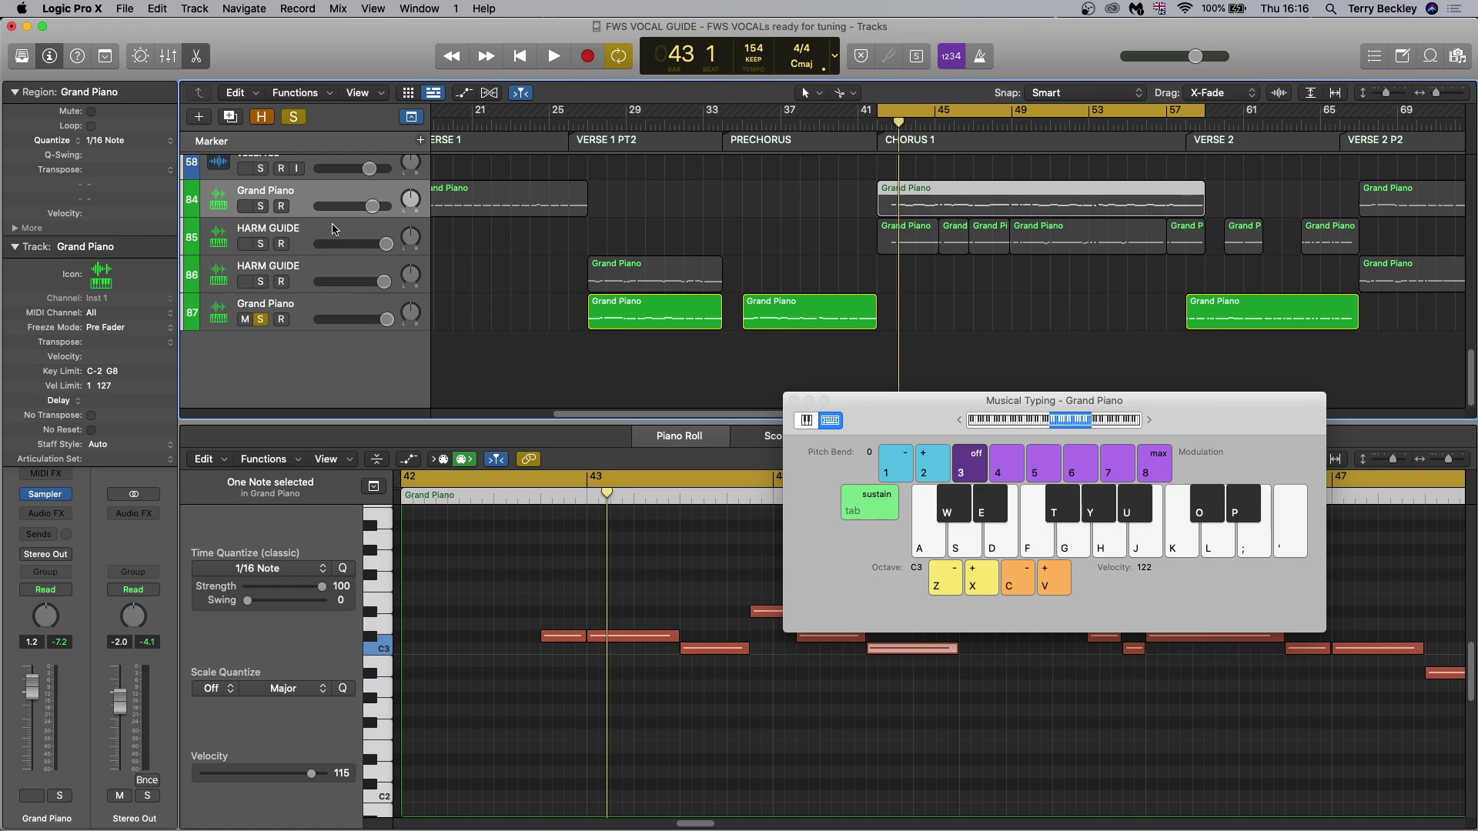
Step: Record a C#3, C3, C#3 harmony sketch into Grand Piano track 87
click(283, 320)
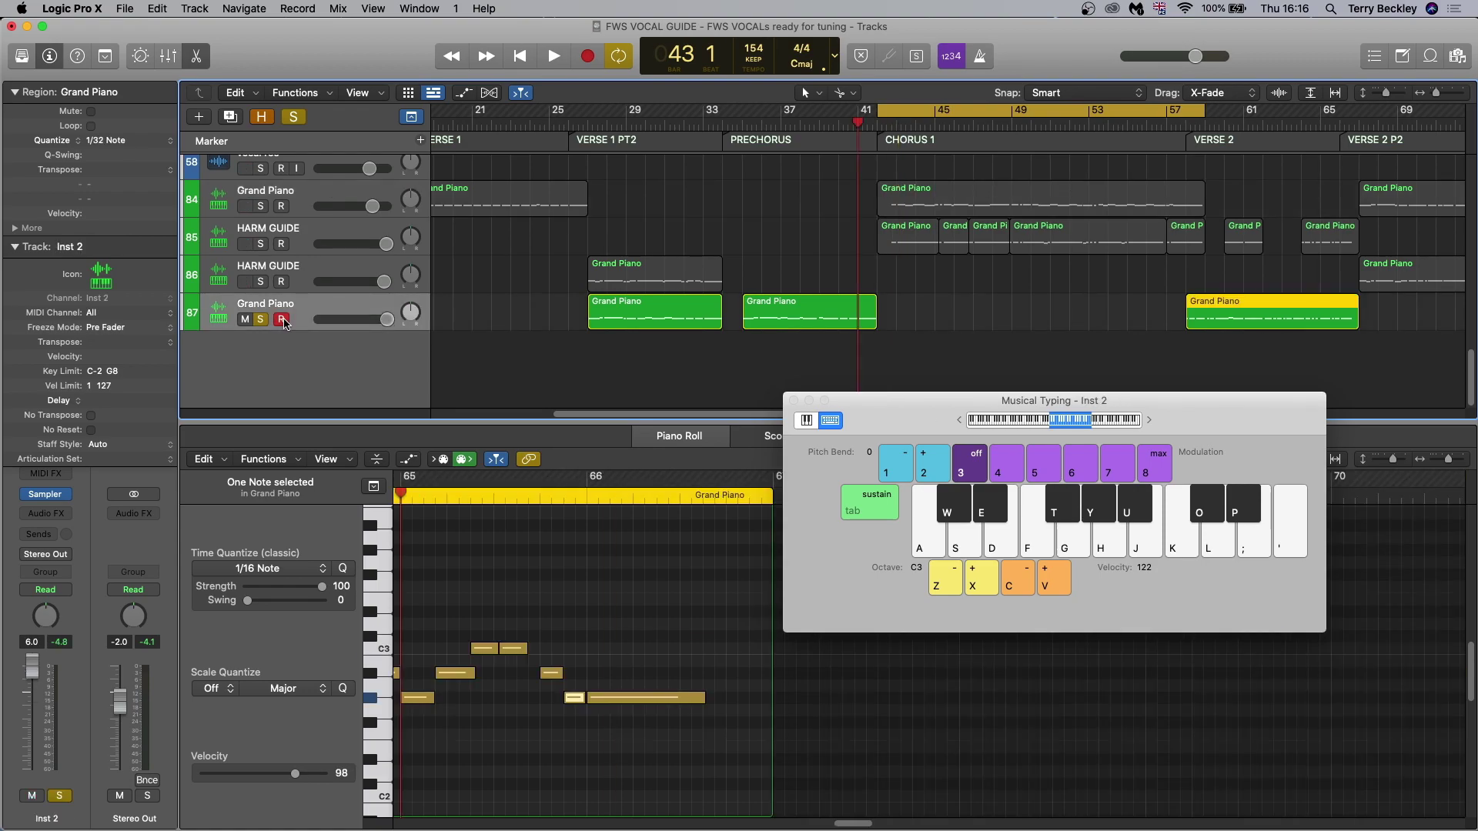
key(space)
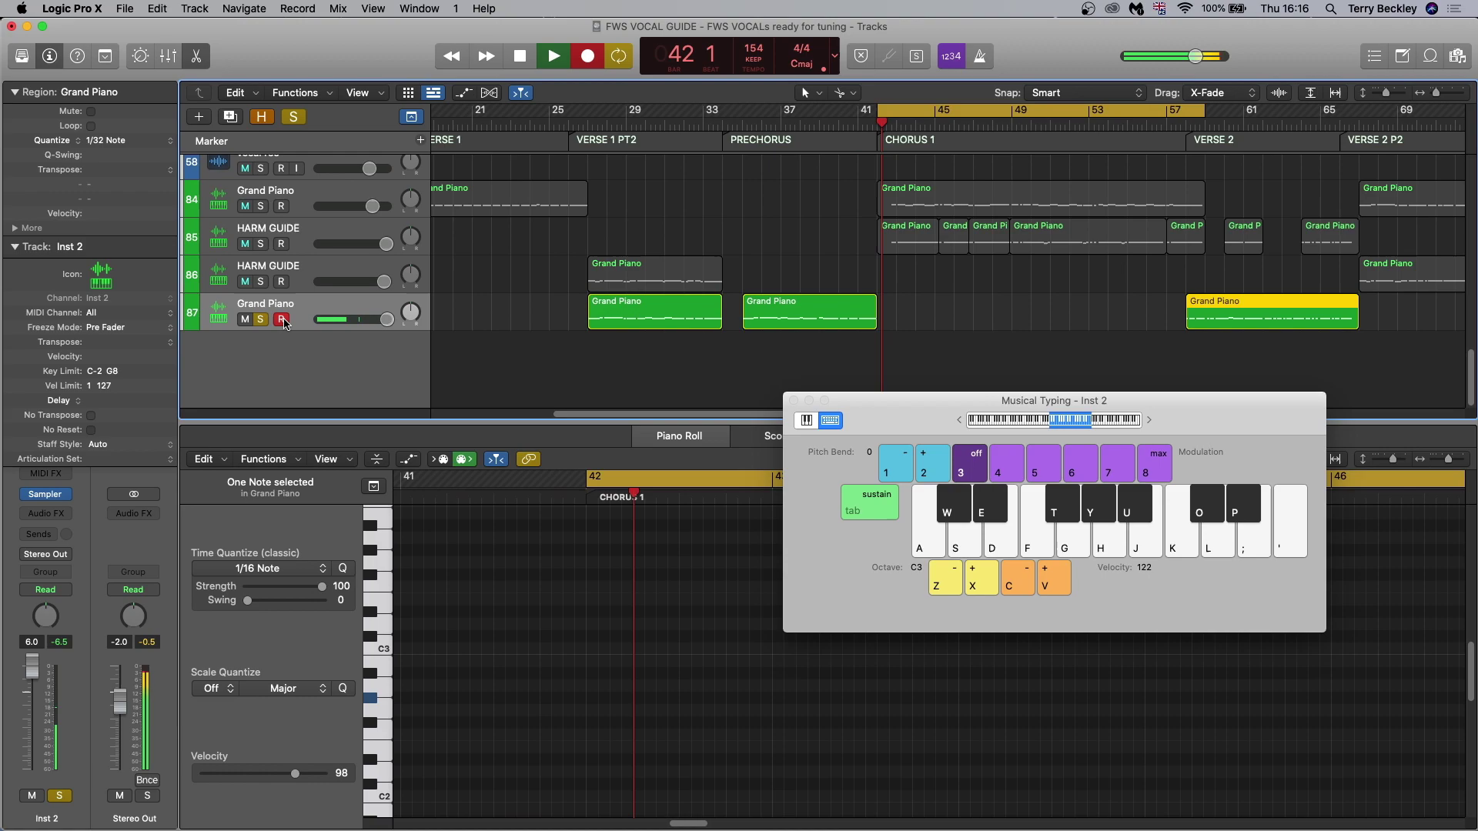
key(w)
key(w)
key(w)
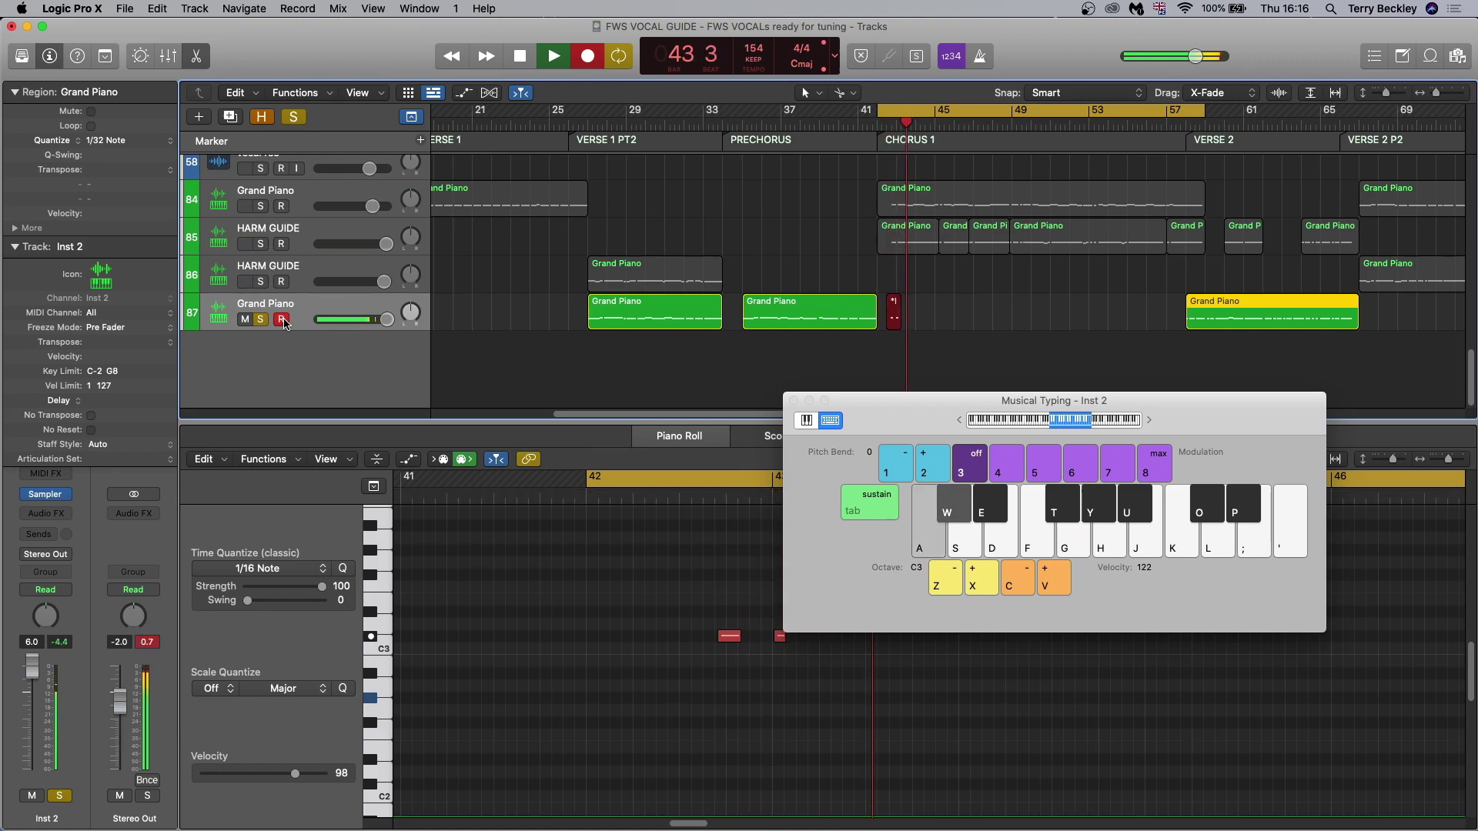
key(a)
key(w)
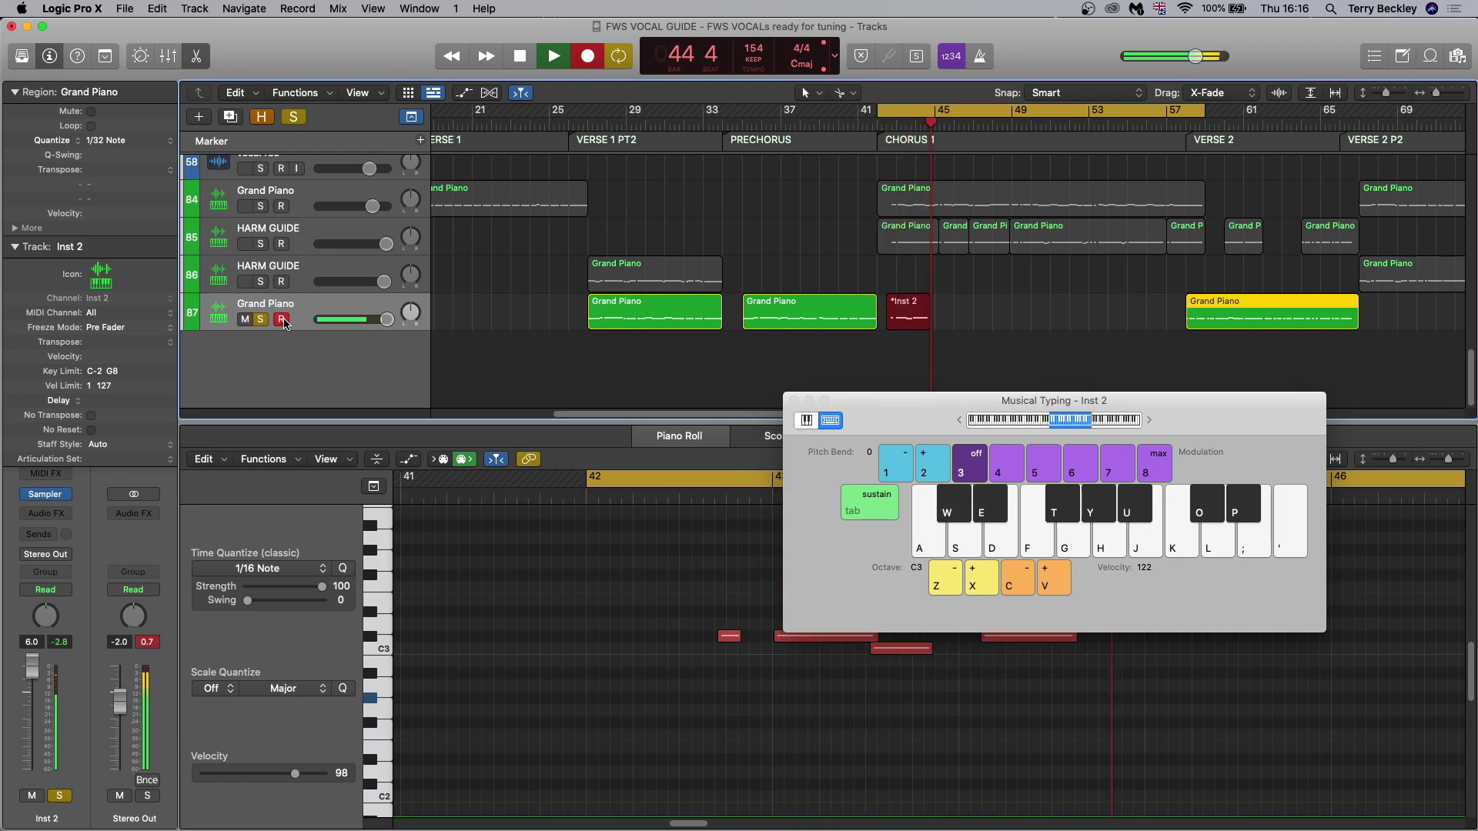
key(space)
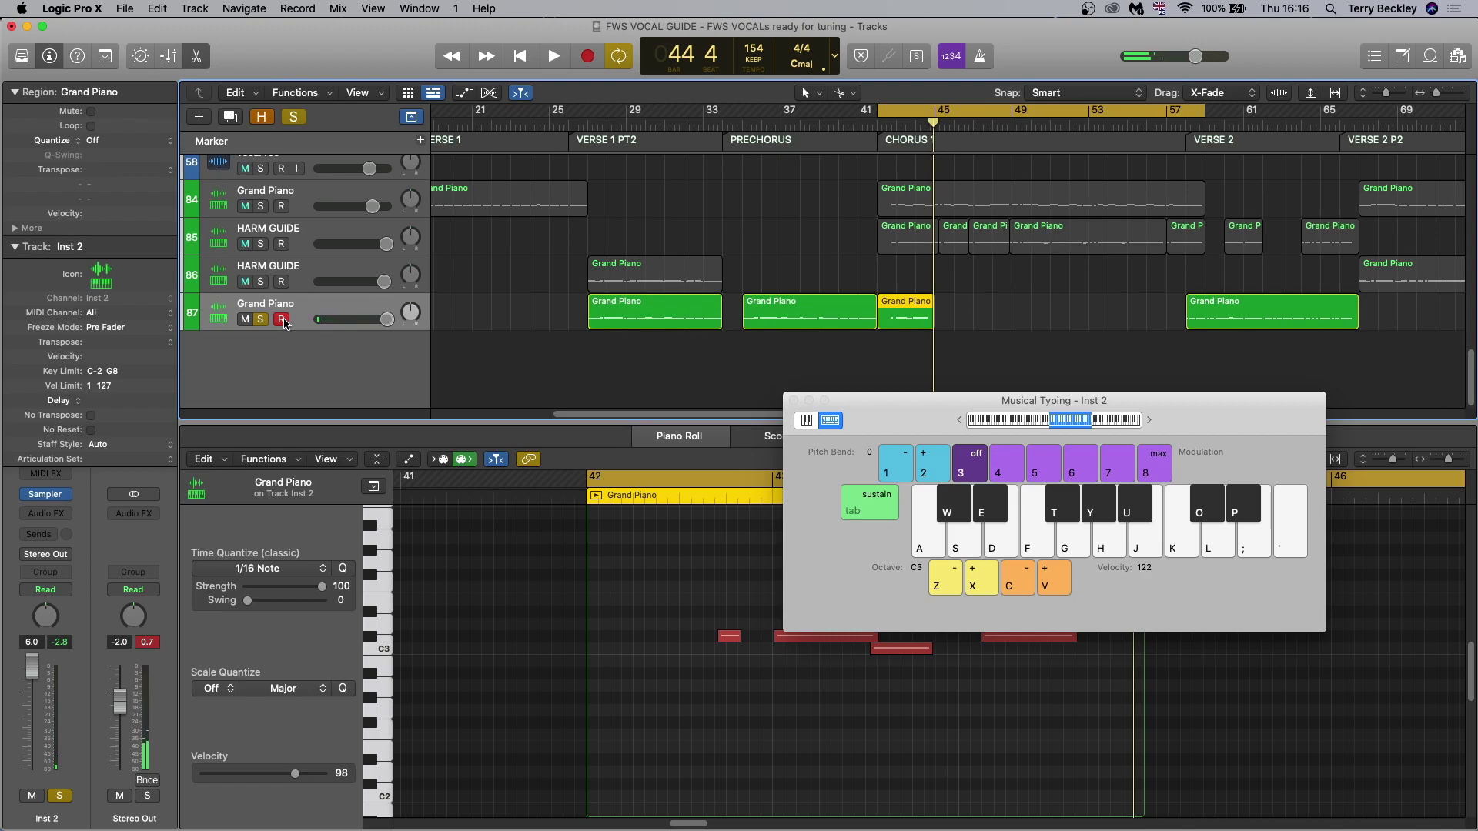
Step: Play back the sketch from bar 42, trying C#3, C3 and D#3 against the vocal
key(space)
key(w)
key(w)
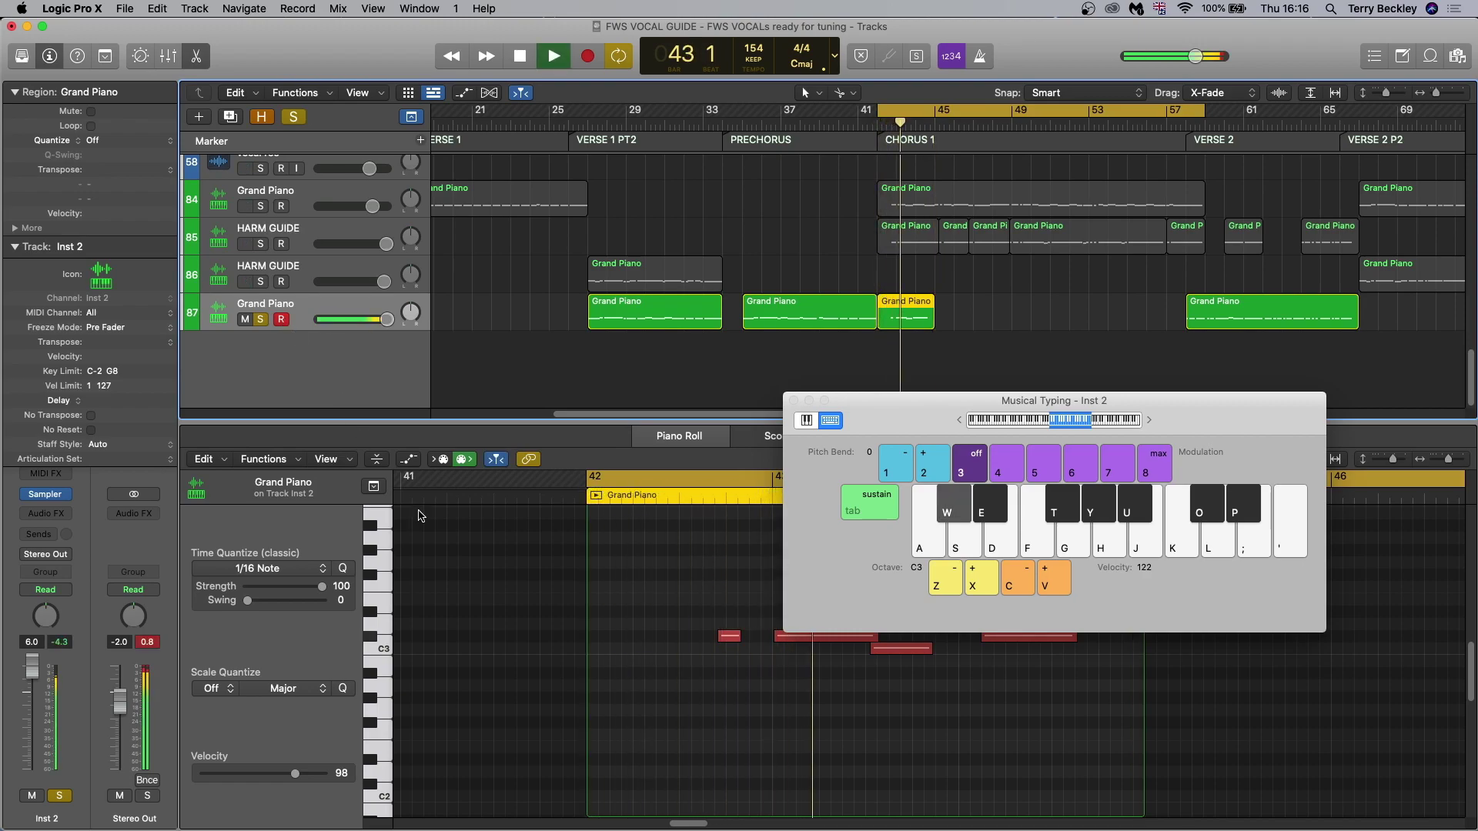
key(a)
key(e)
key(w)
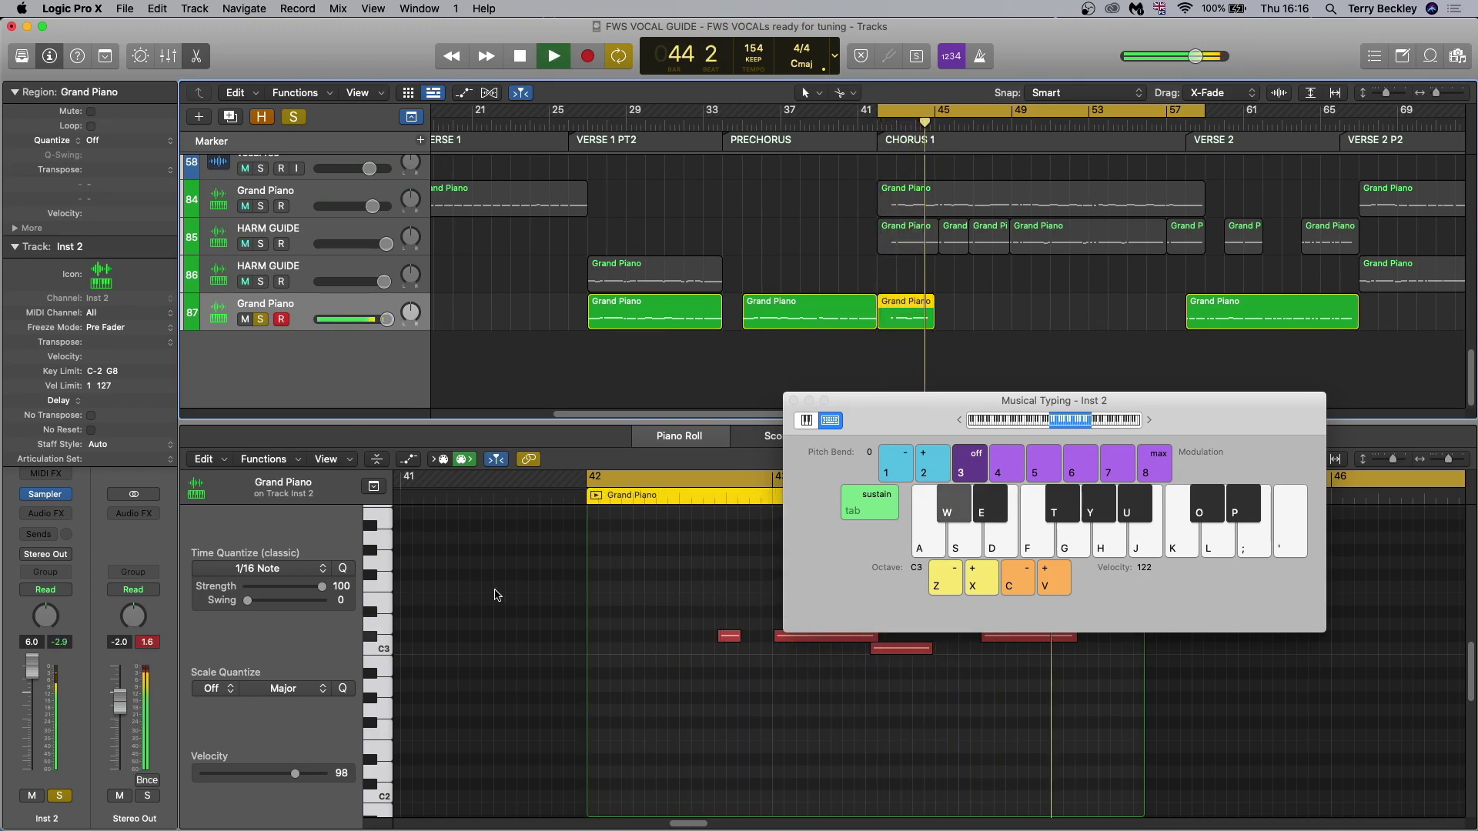
key(space)
scroll(536, 291, up, 15)
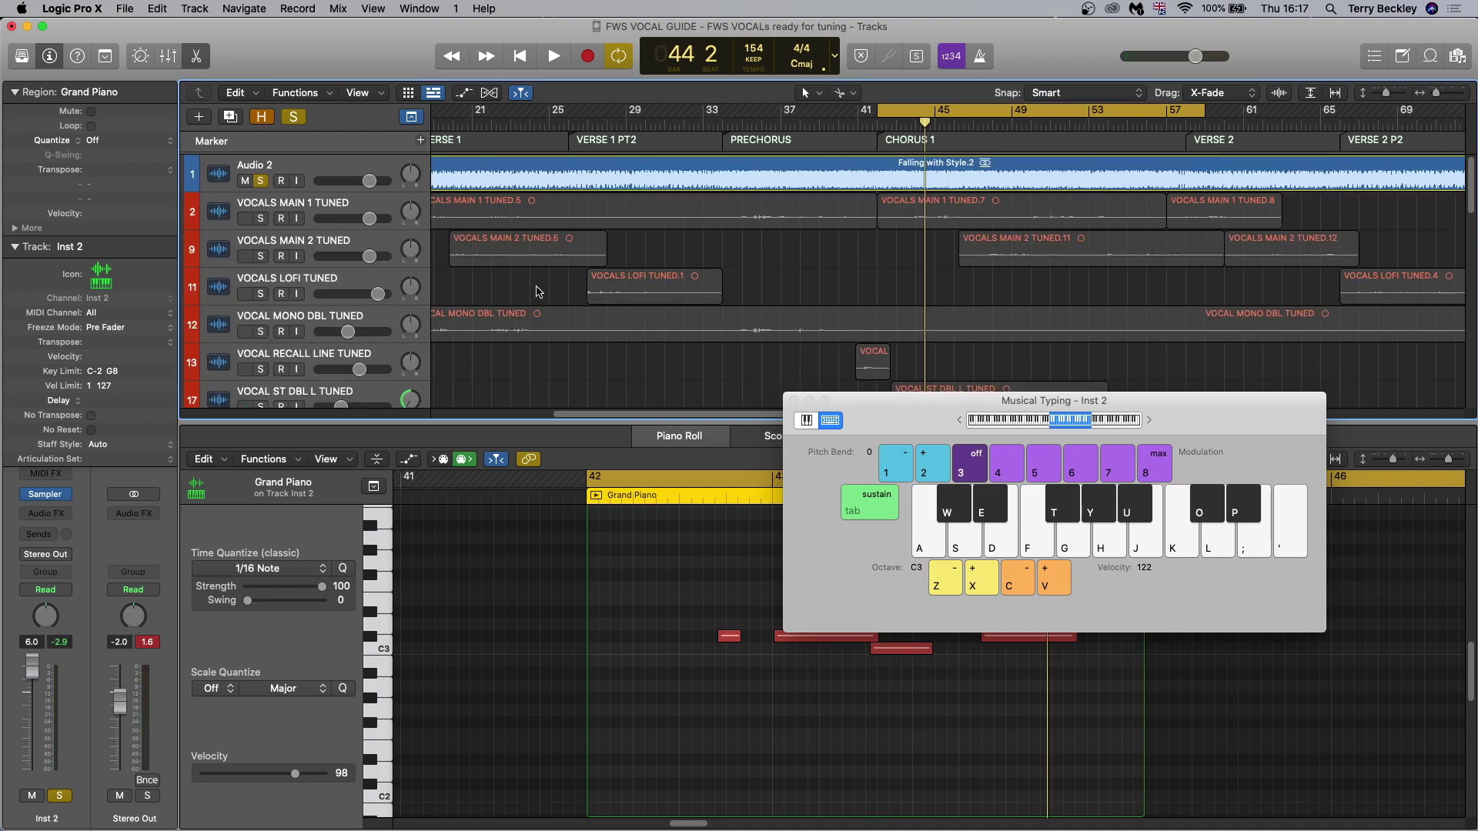
click(261, 219)
key(space)
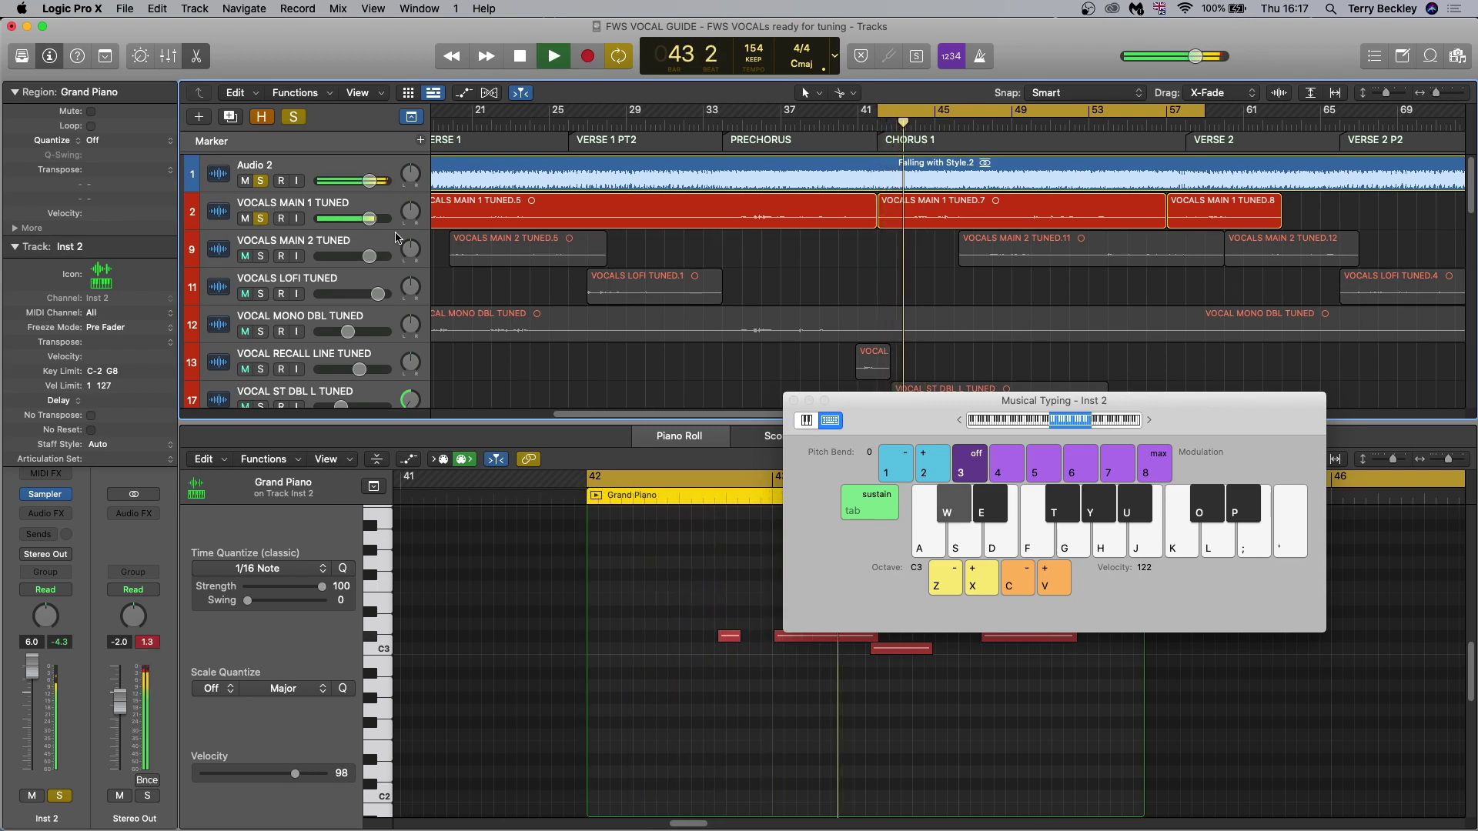
key(space)
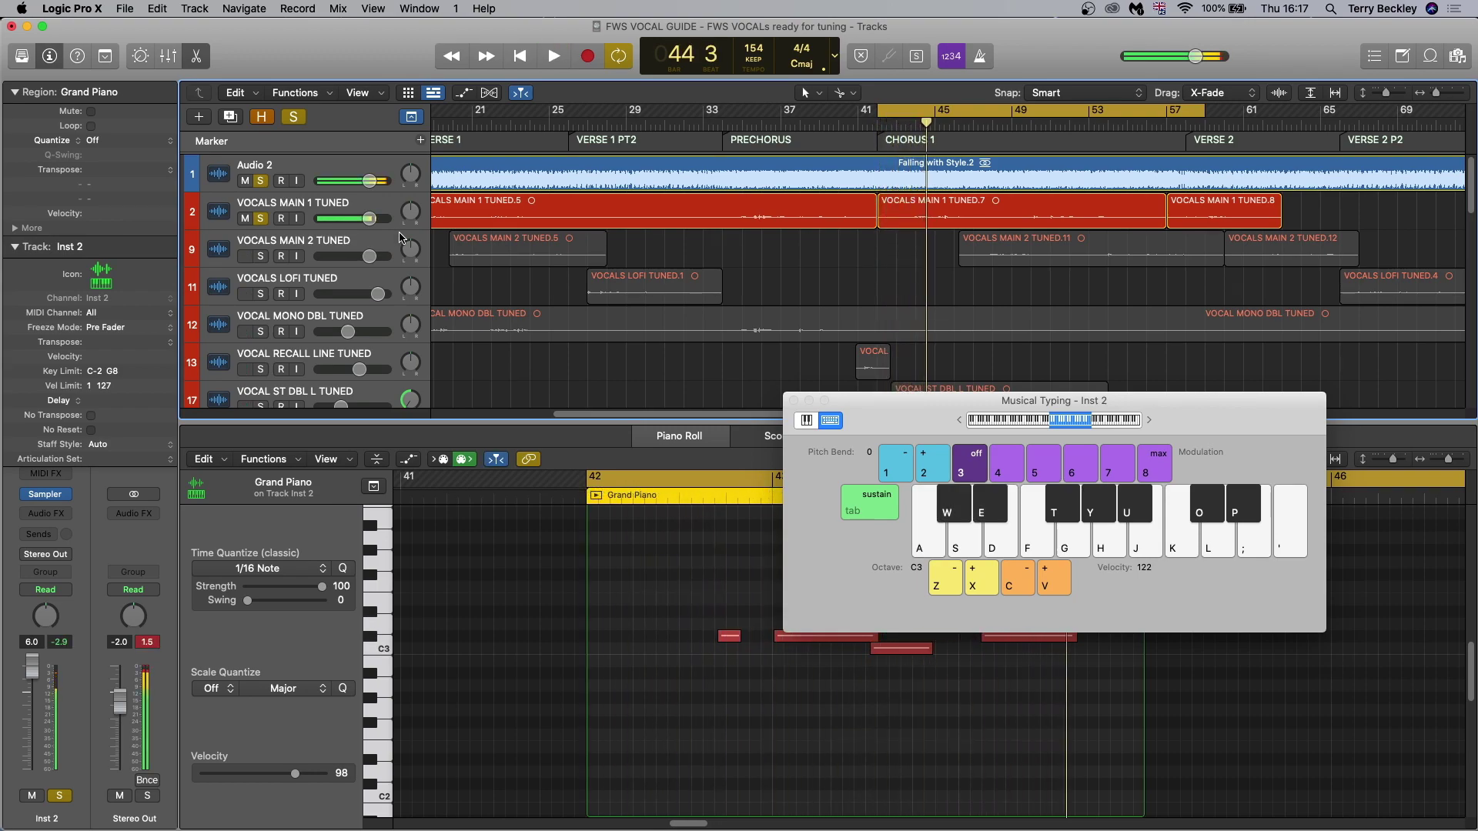
click(260, 219)
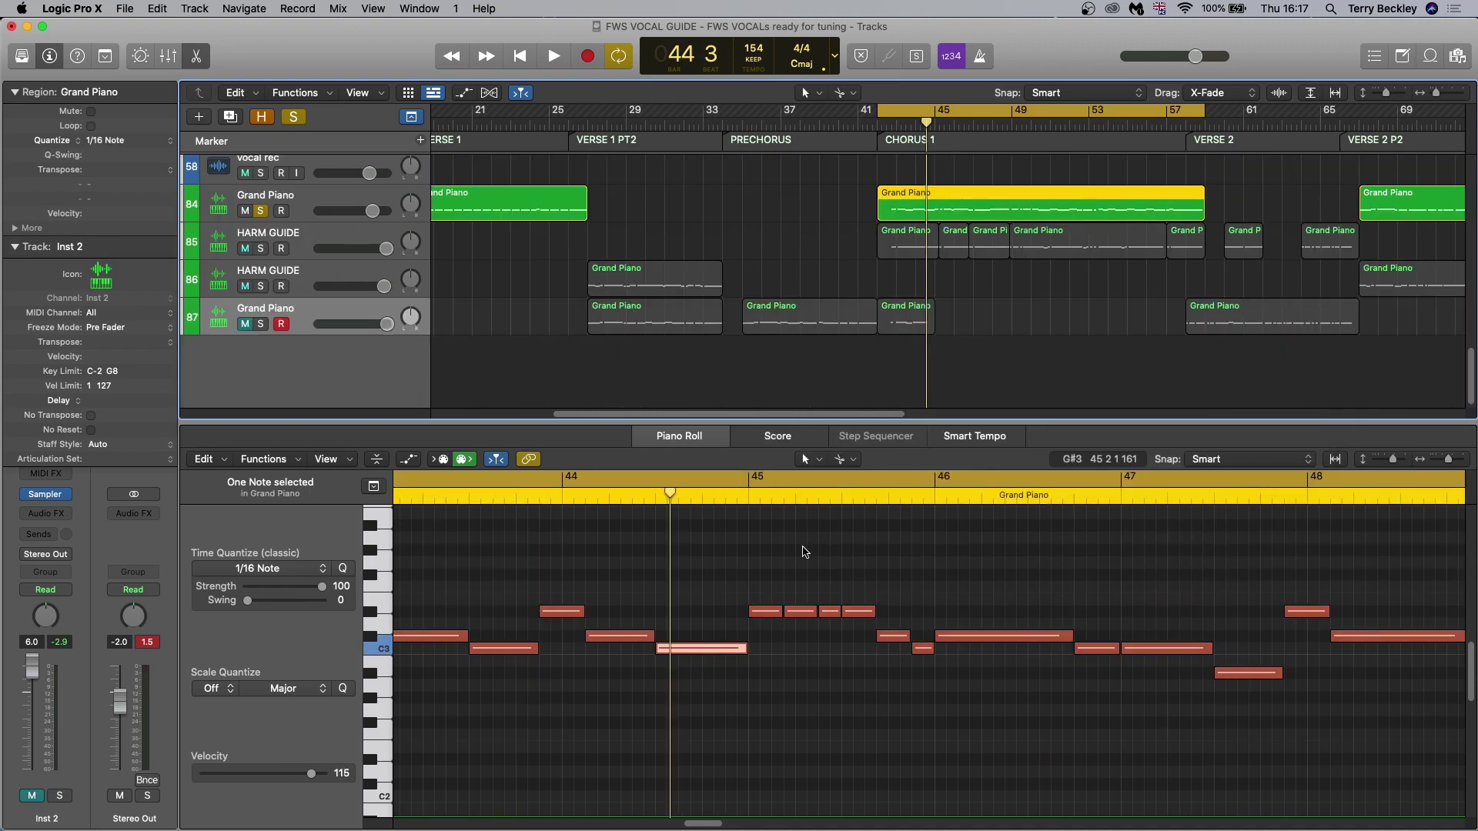
Step: Shift the start of track 84's long bar-46 note an eighth note later
scroll(803, 552, left, 3)
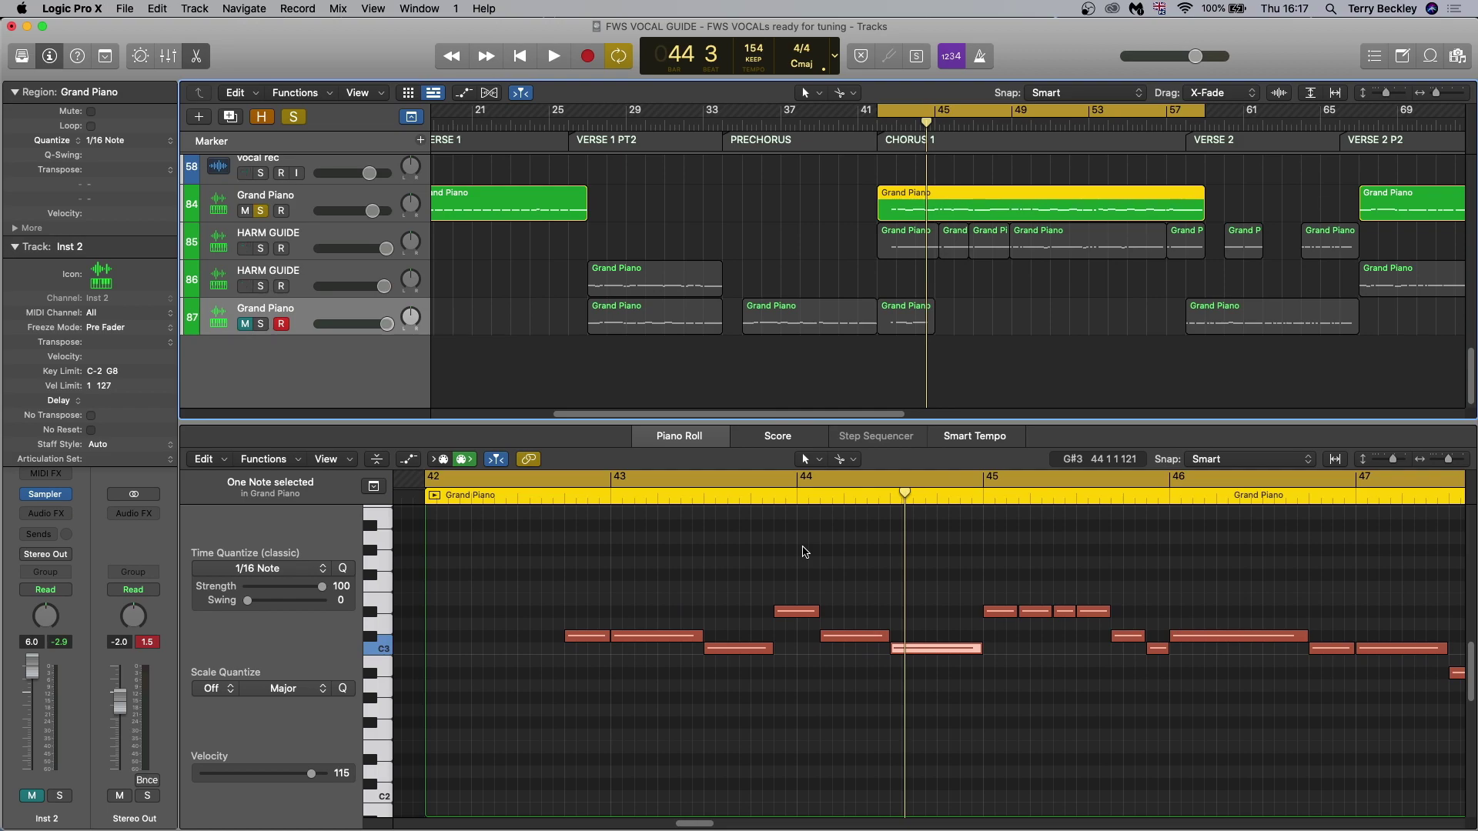
click(459, 216)
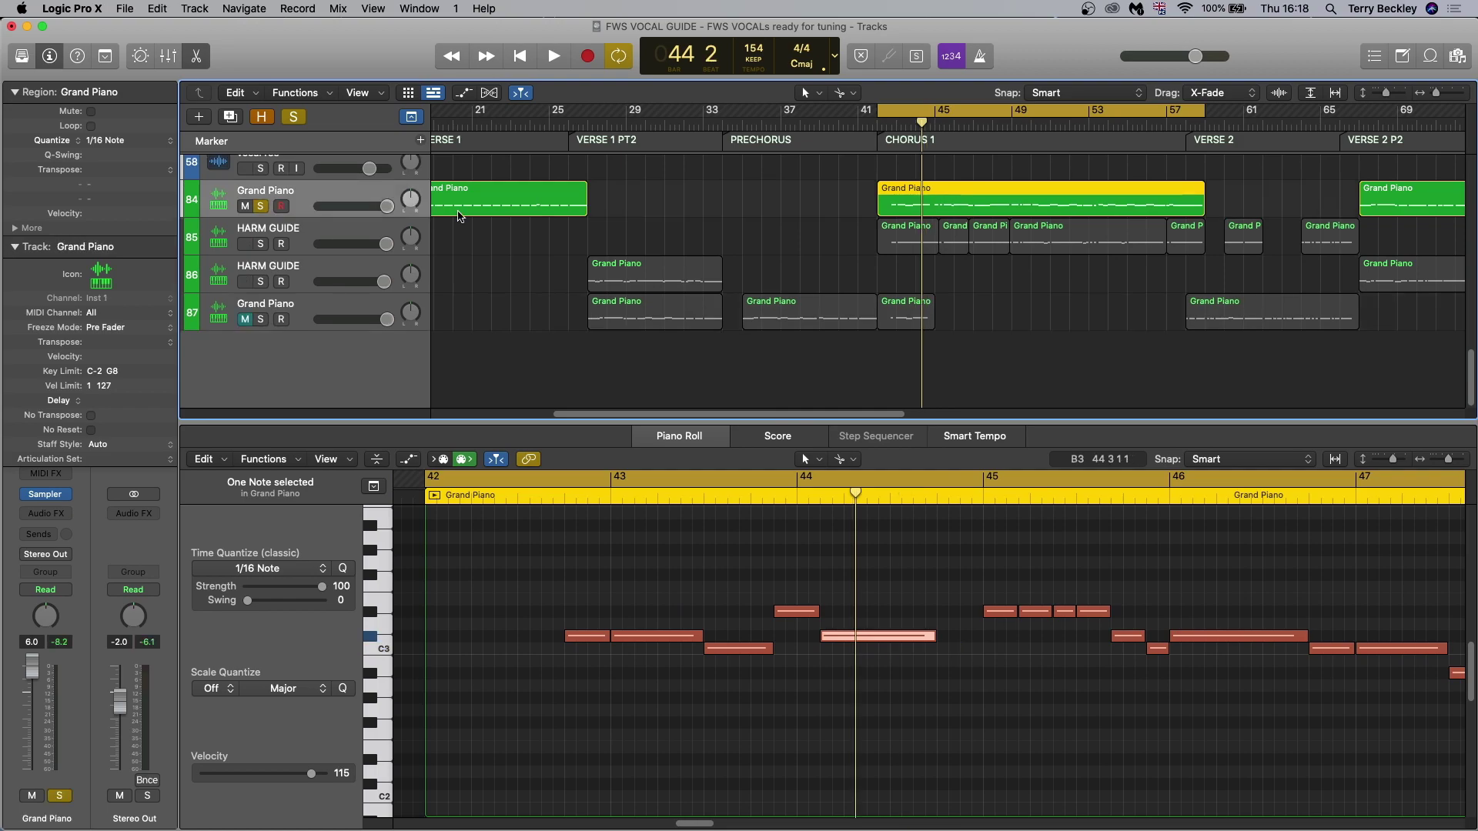
key(space)
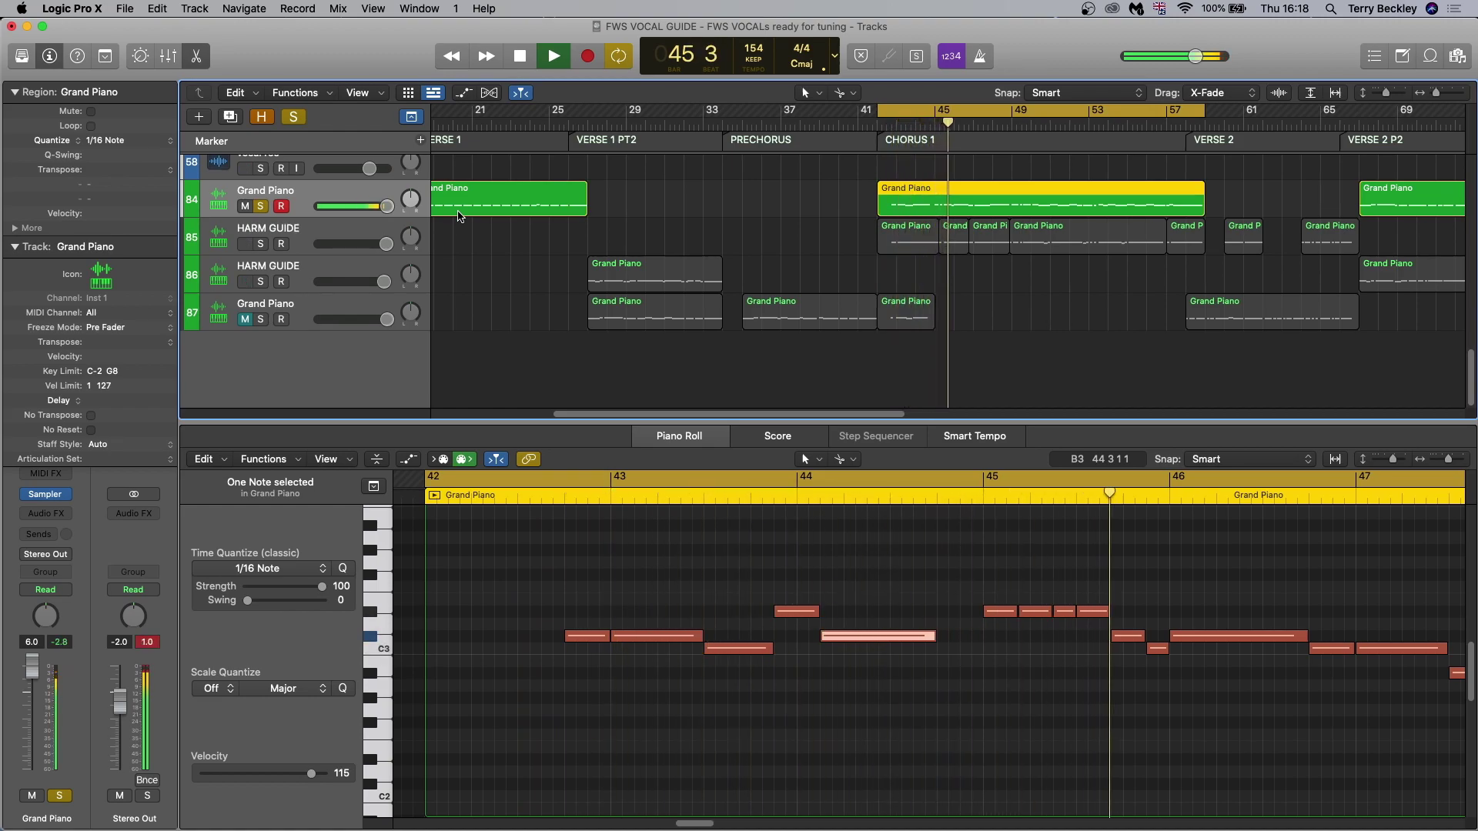
key(space)
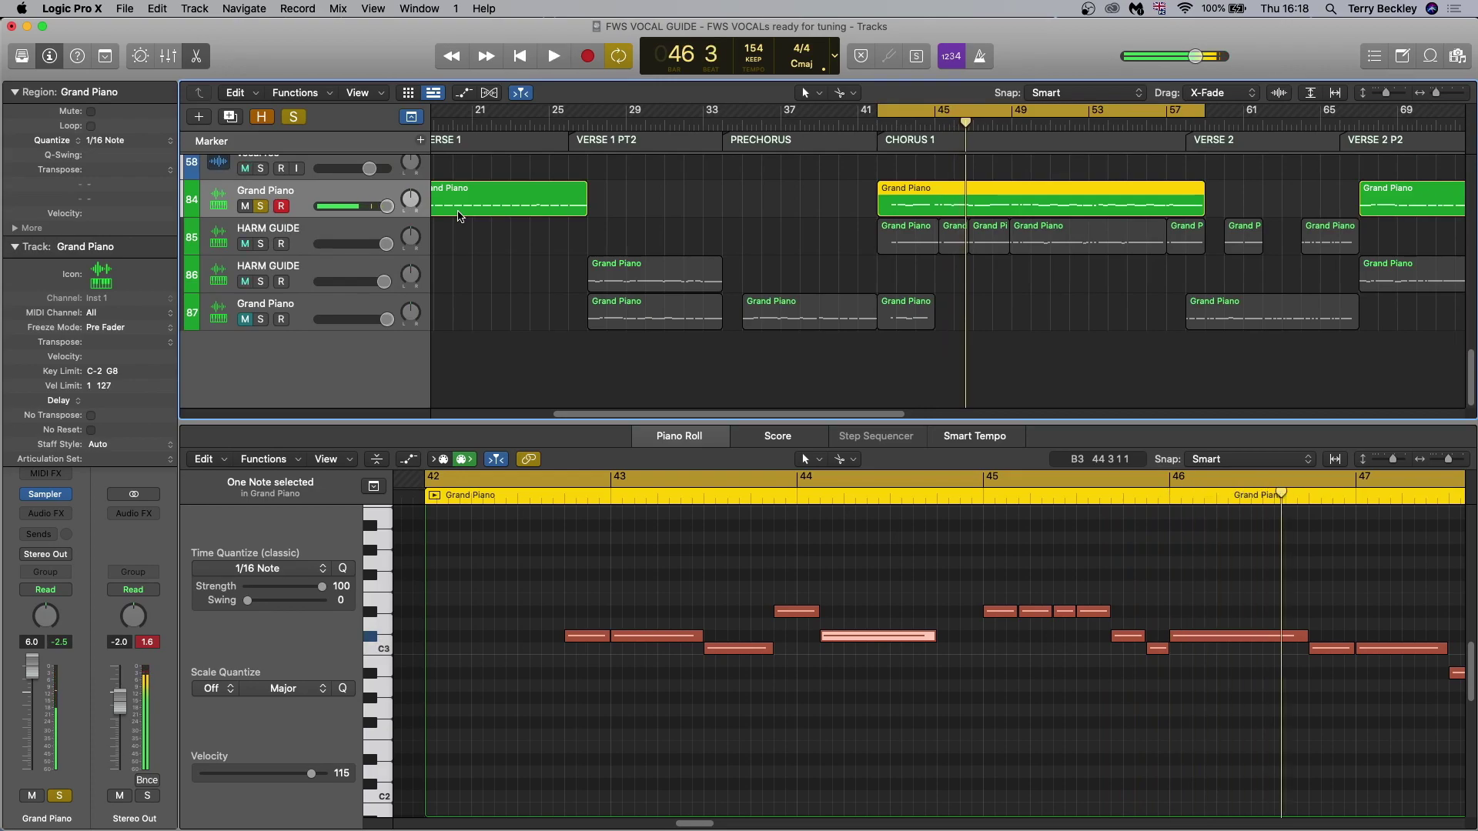
click(1171, 637)
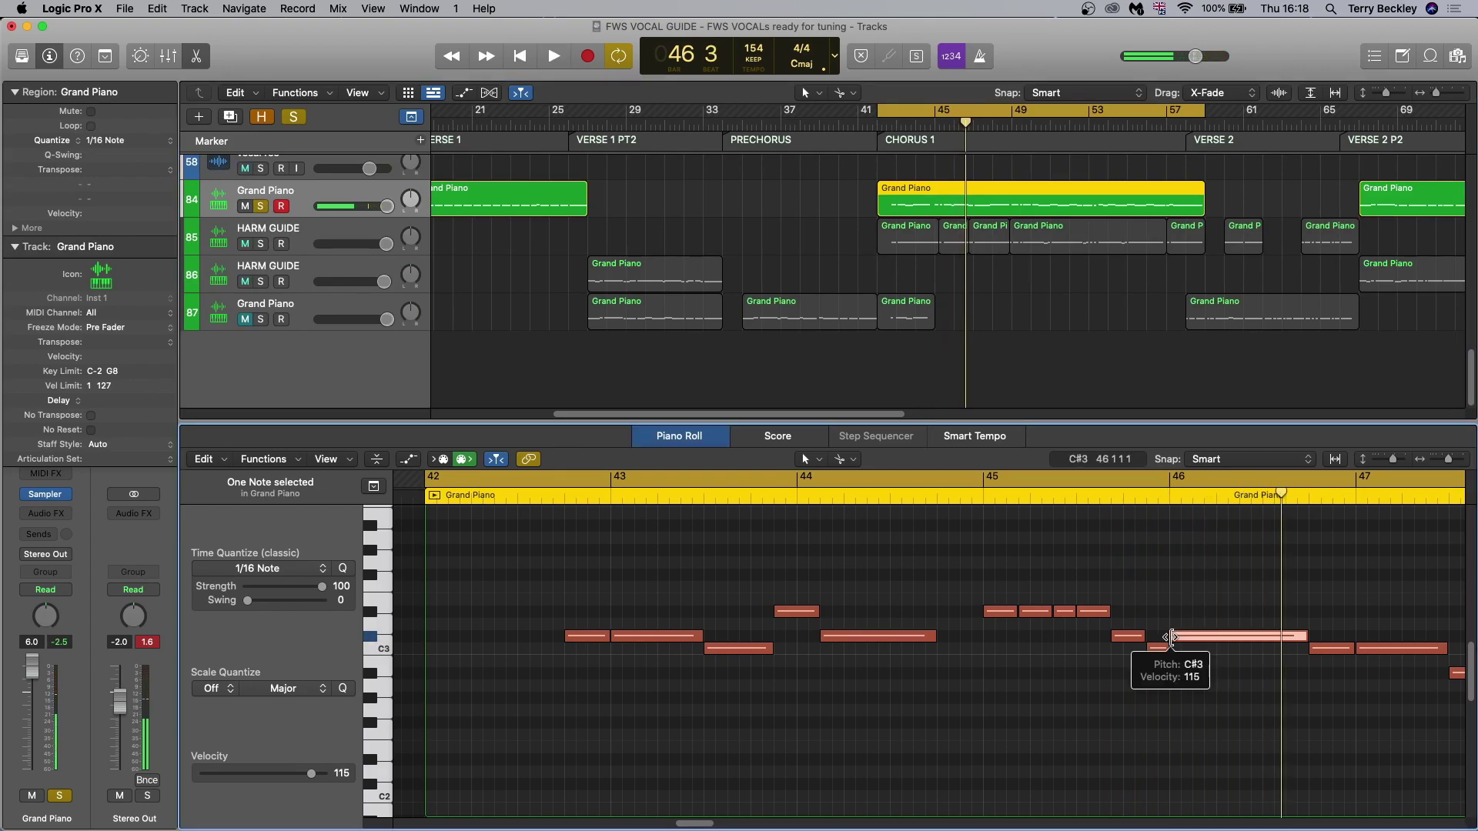
mouse_move(1171, 637)
mouse_down()
mouse_move(1192, 638)
mouse_move(1168, 649)
mouse_move(1191, 655)
mouse_up()
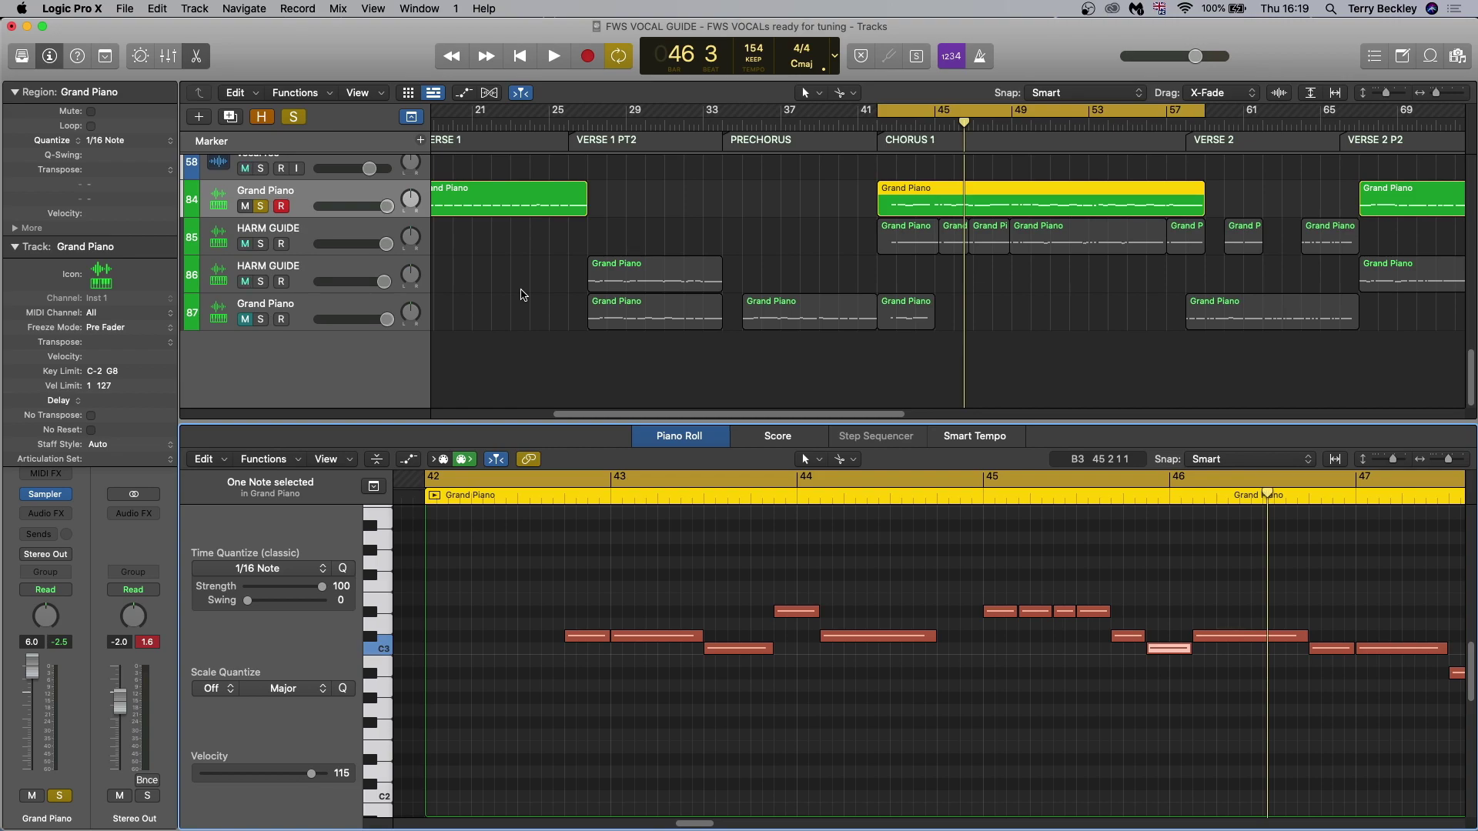
Step: Copy the chorus piano region to a new HARM GUIDE track and raise every note one semitone
key(super+d)
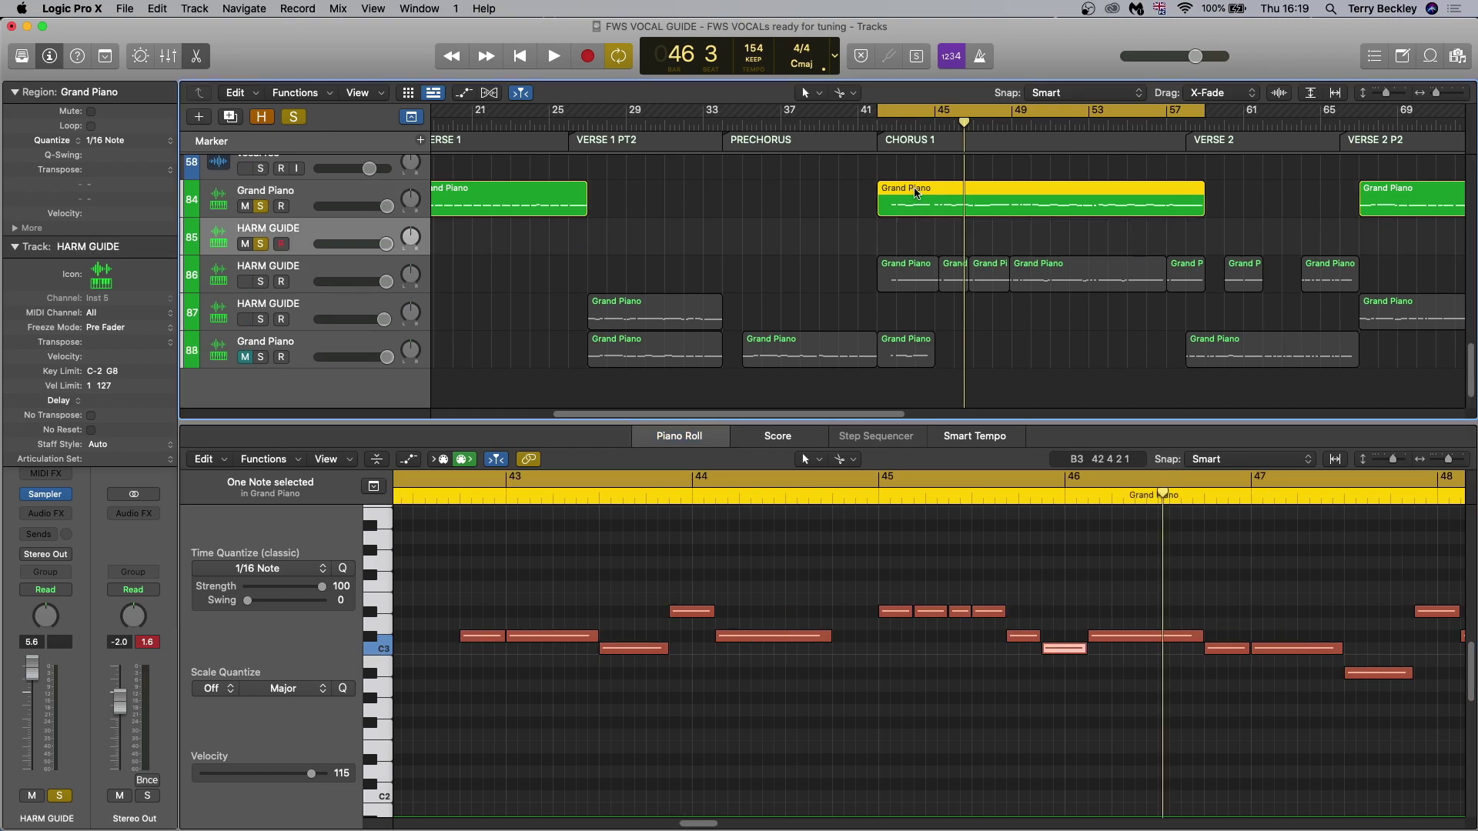
drag(916, 192, 916, 230)
click(205, 460)
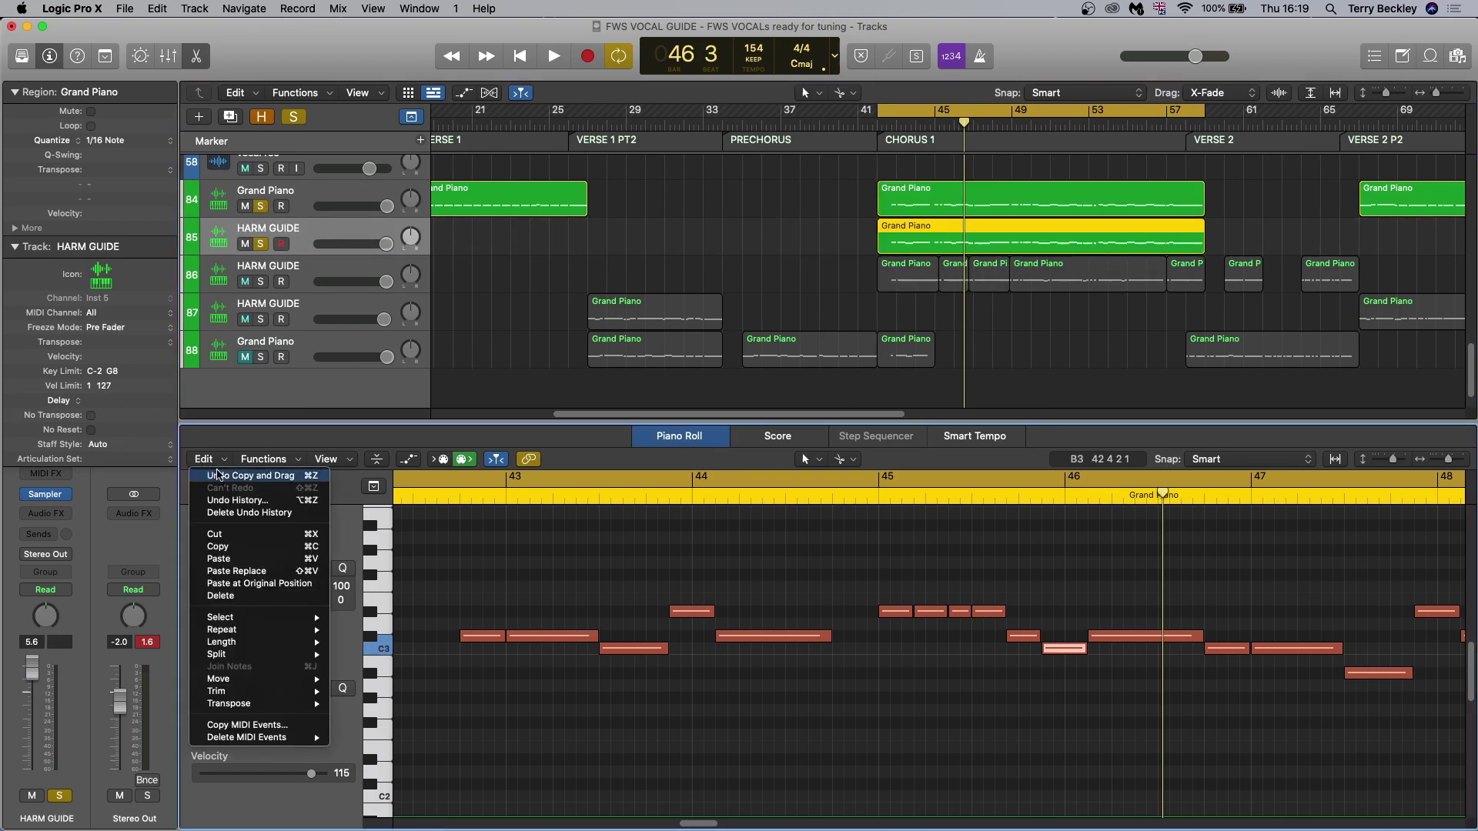
mouse_move(223, 617)
click(537, 576)
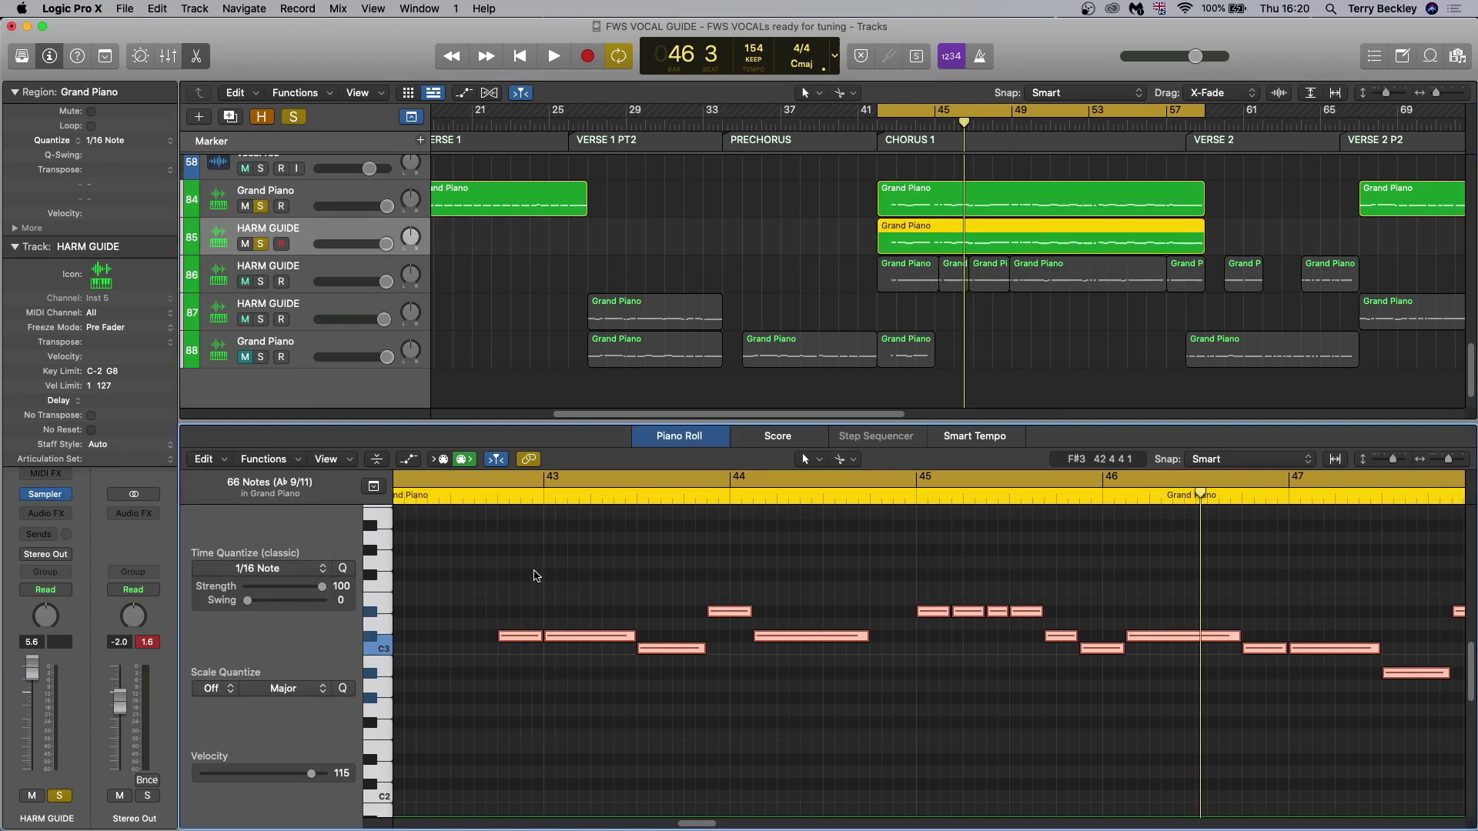
drag(520, 636, 523, 598)
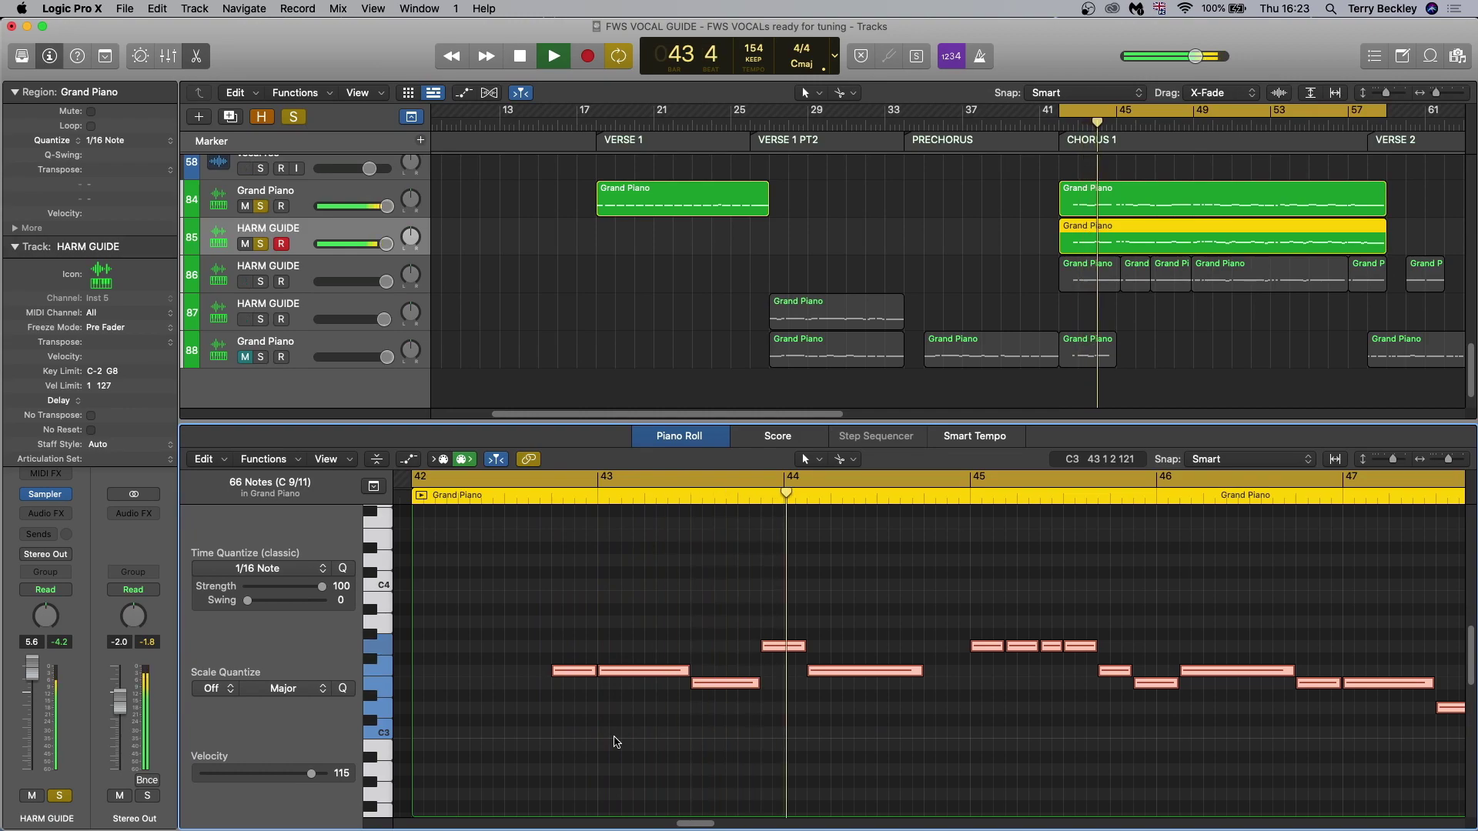
key(space)
click(616, 741)
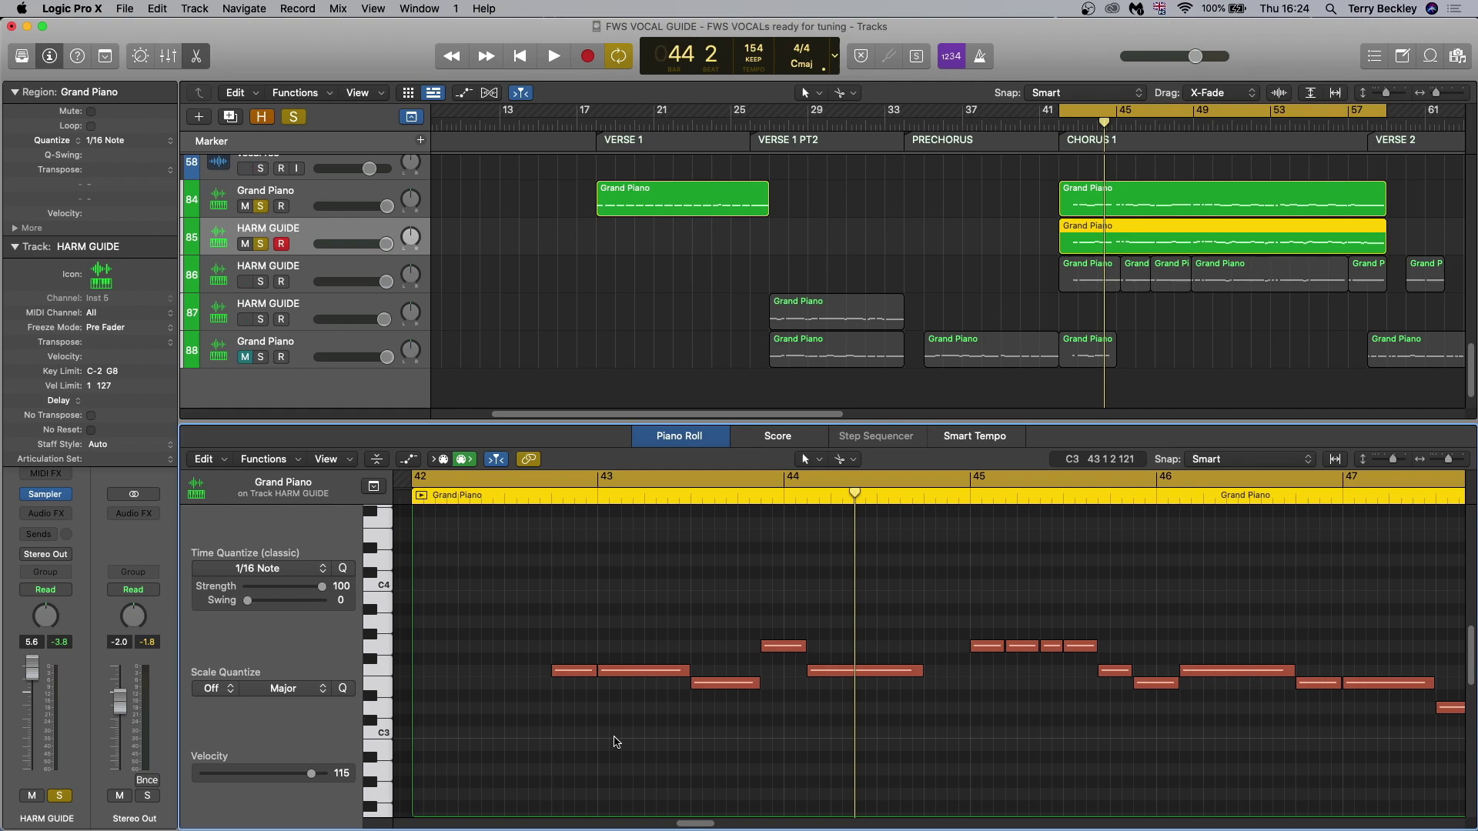
Step: Lower the bar-43 HARM GUIDE note a semitone to D#3 and check it
key(space)
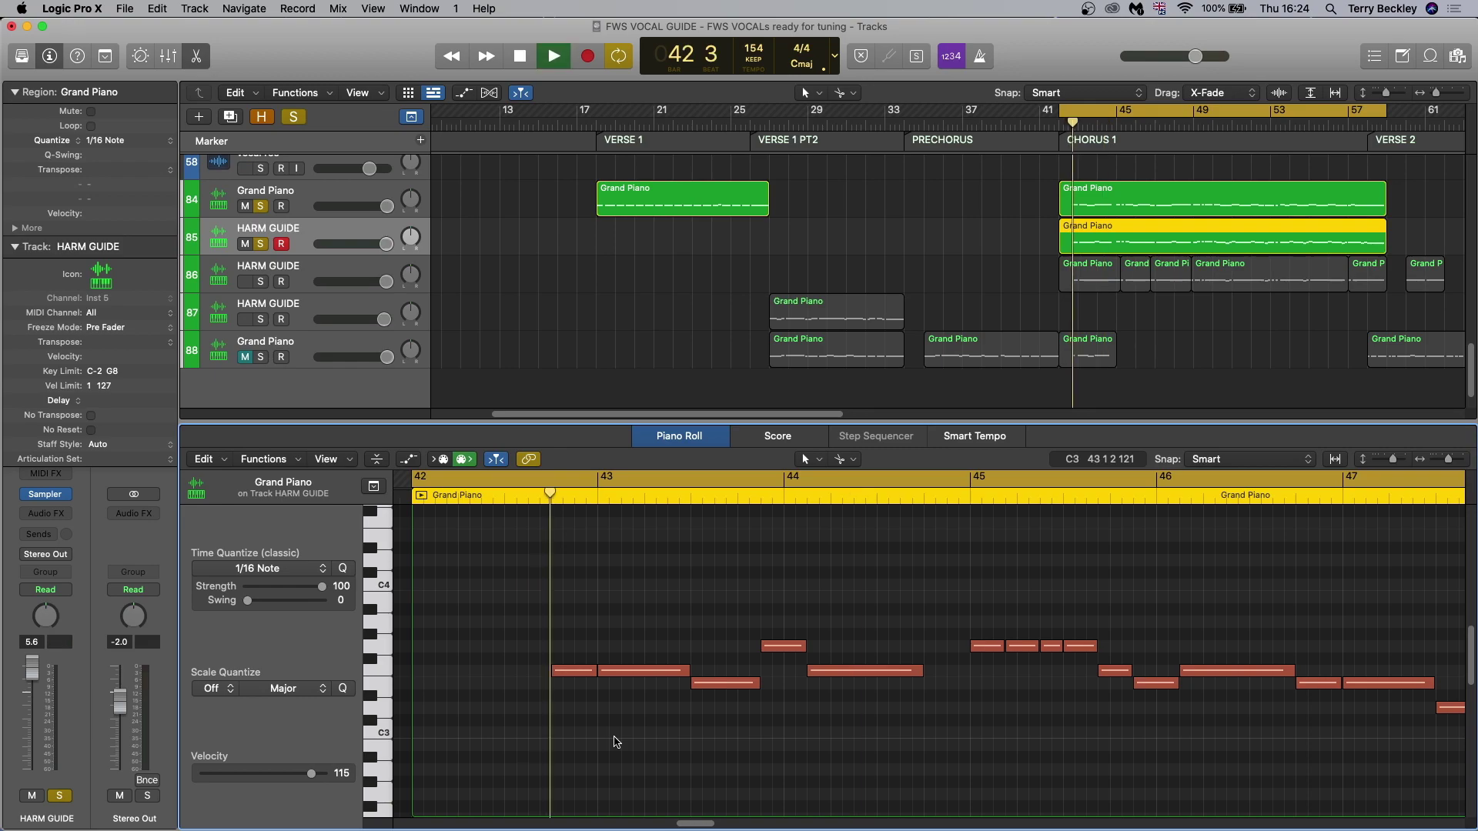
key(space)
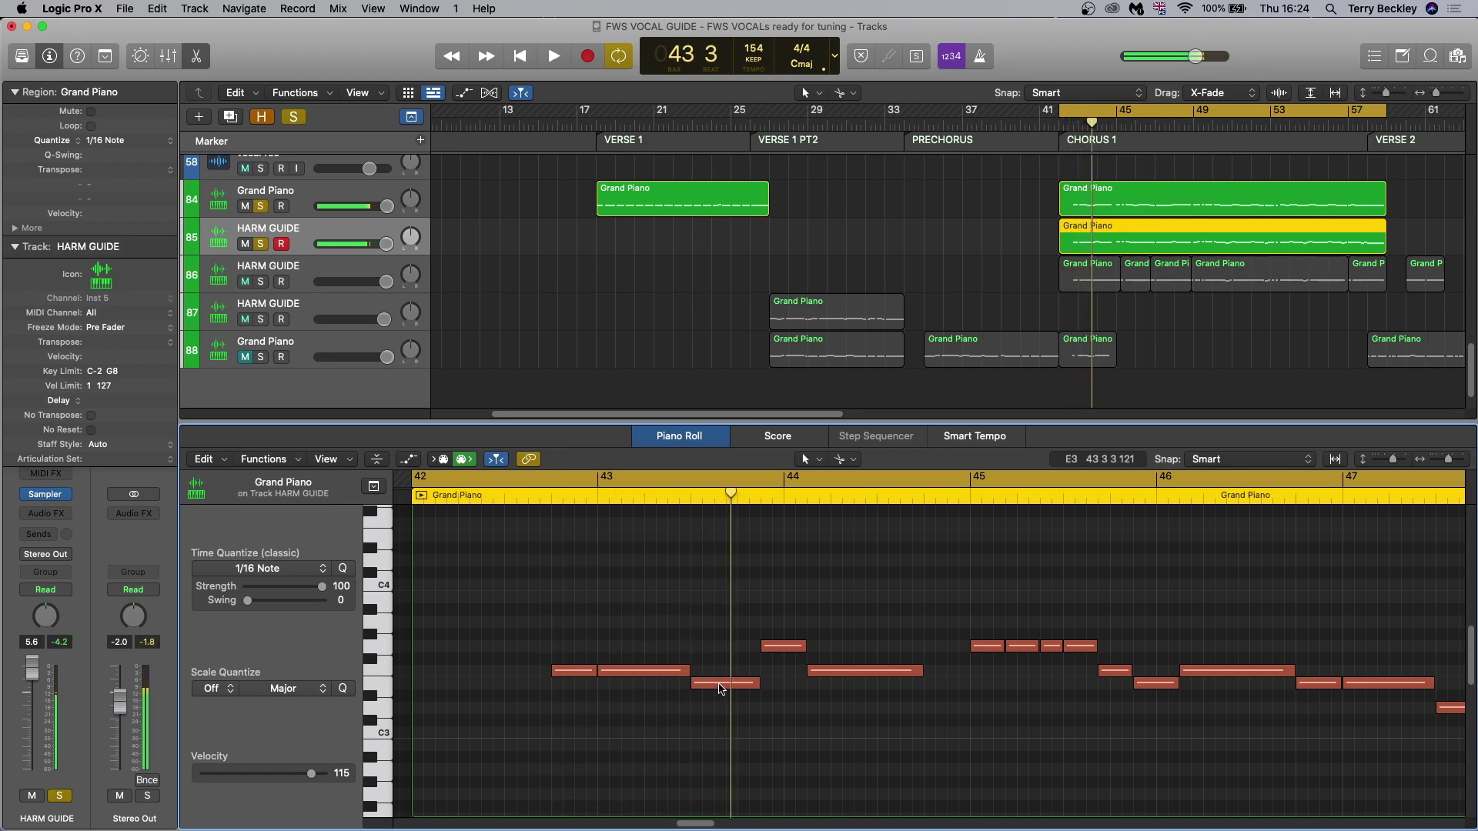
drag(720, 683, 720, 693)
key(space)
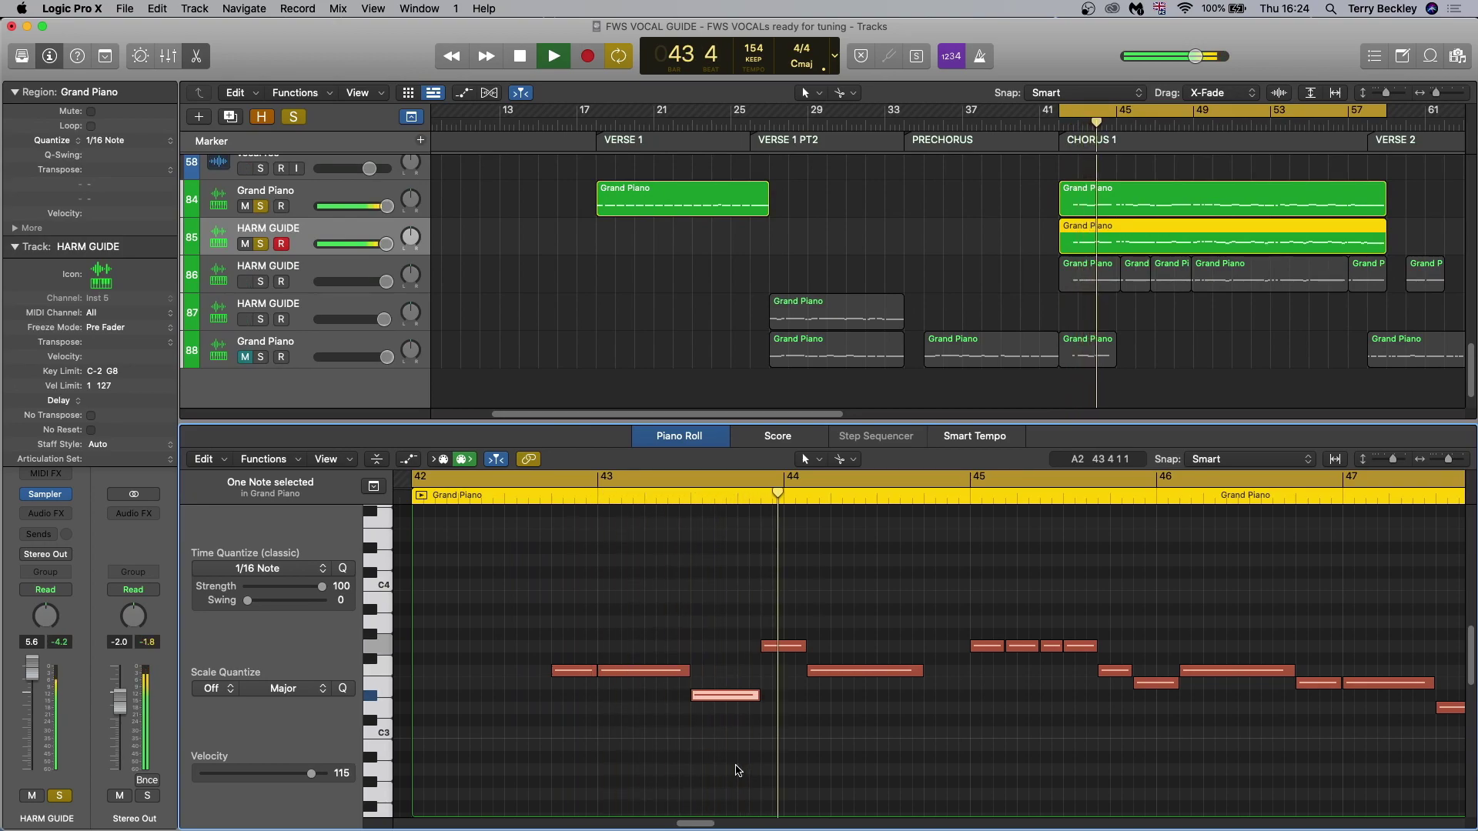
key(space)
Step: Try the bar-44 note a semitone higher, then settle it down at F#3
drag(780, 654, 780, 642)
key(space)
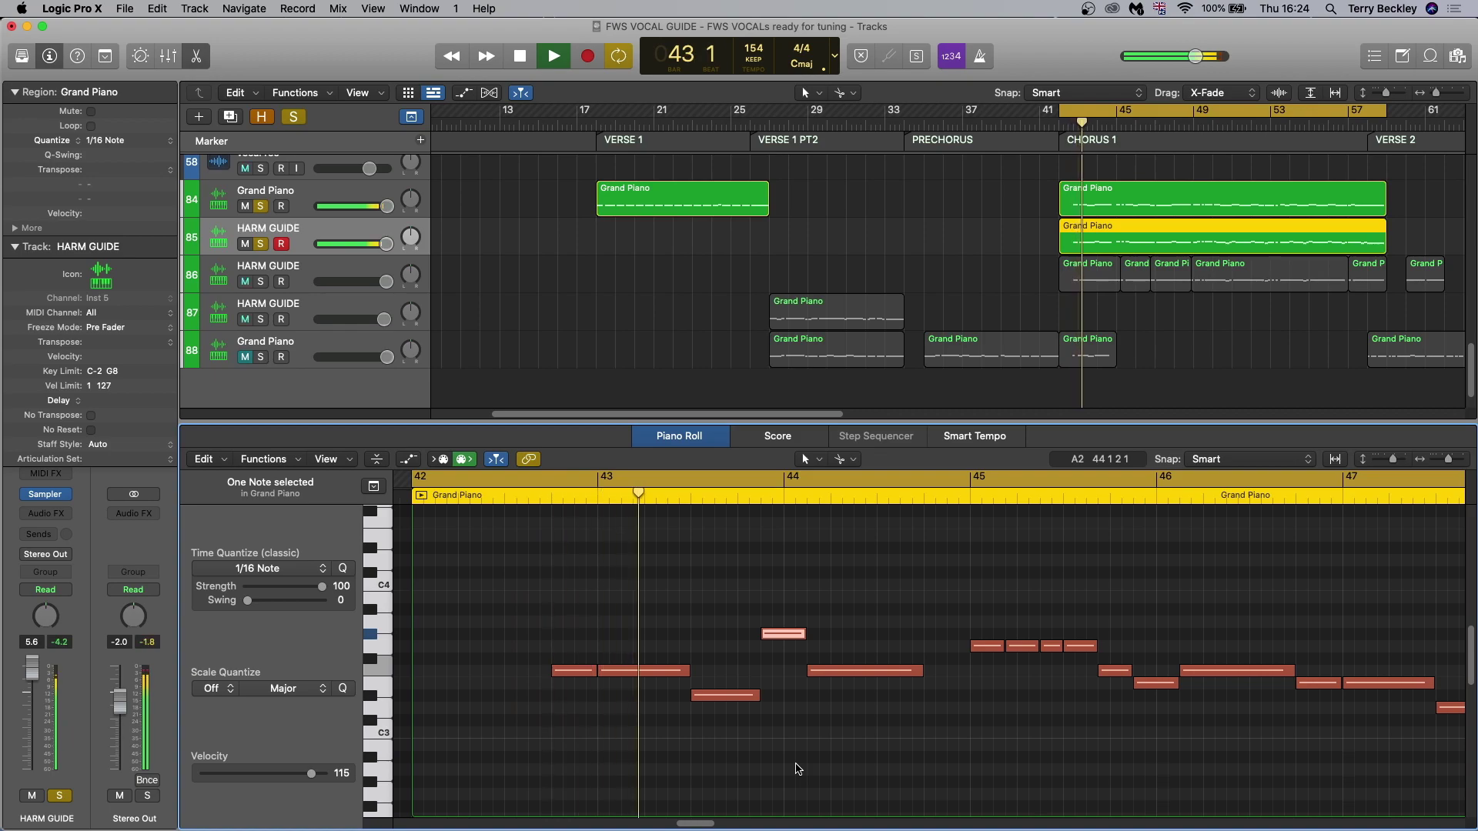
key(space)
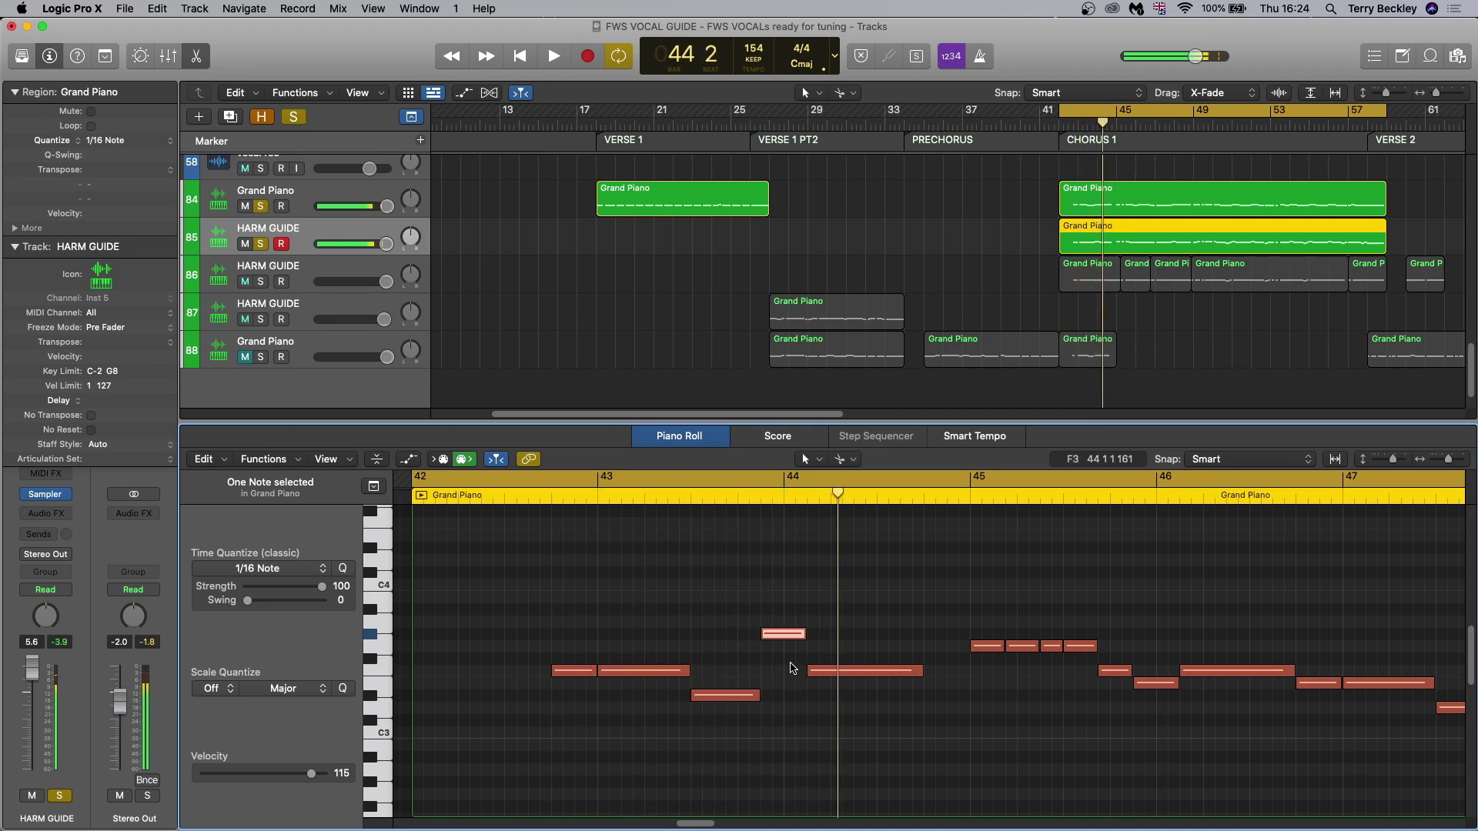
drag(785, 634, 787, 668)
key(space)
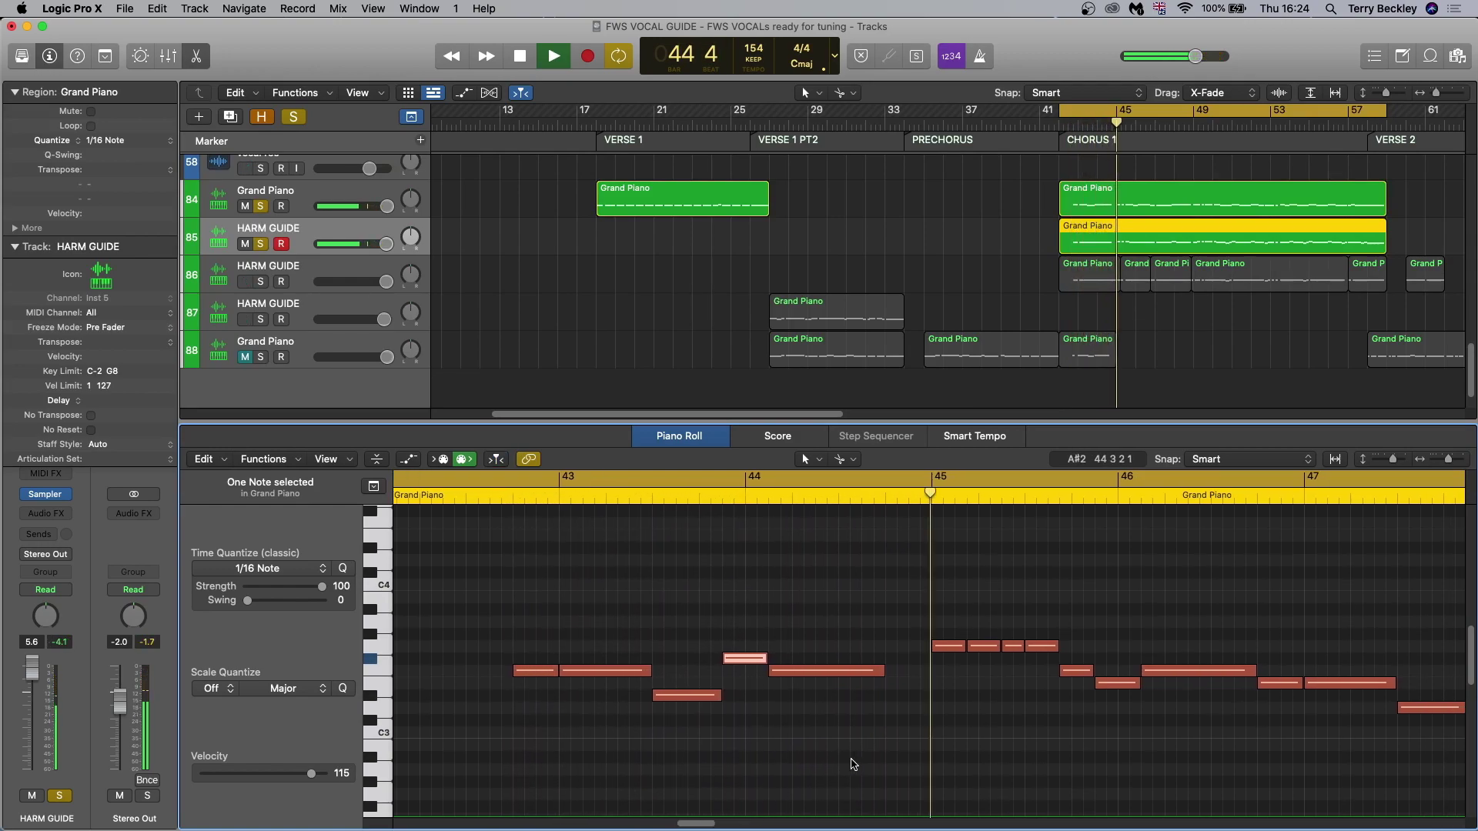
key(space)
Step: Lower the four short notes near bar 45 and the short note near bar 46 a semitone
click(690, 620)
drag(690, 621, 805, 656)
drag(688, 652, 688, 664)
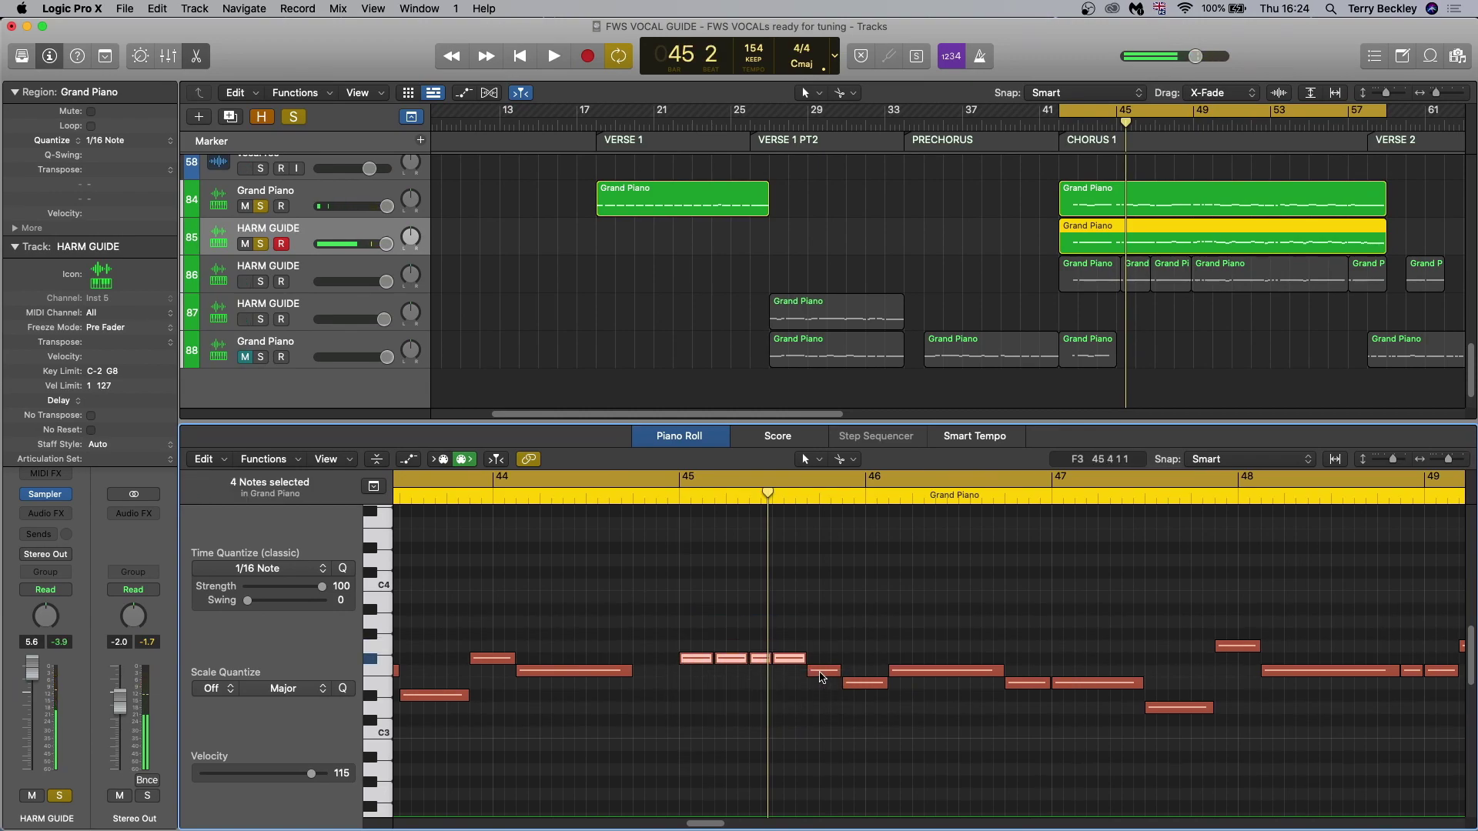
drag(822, 674, 860, 697)
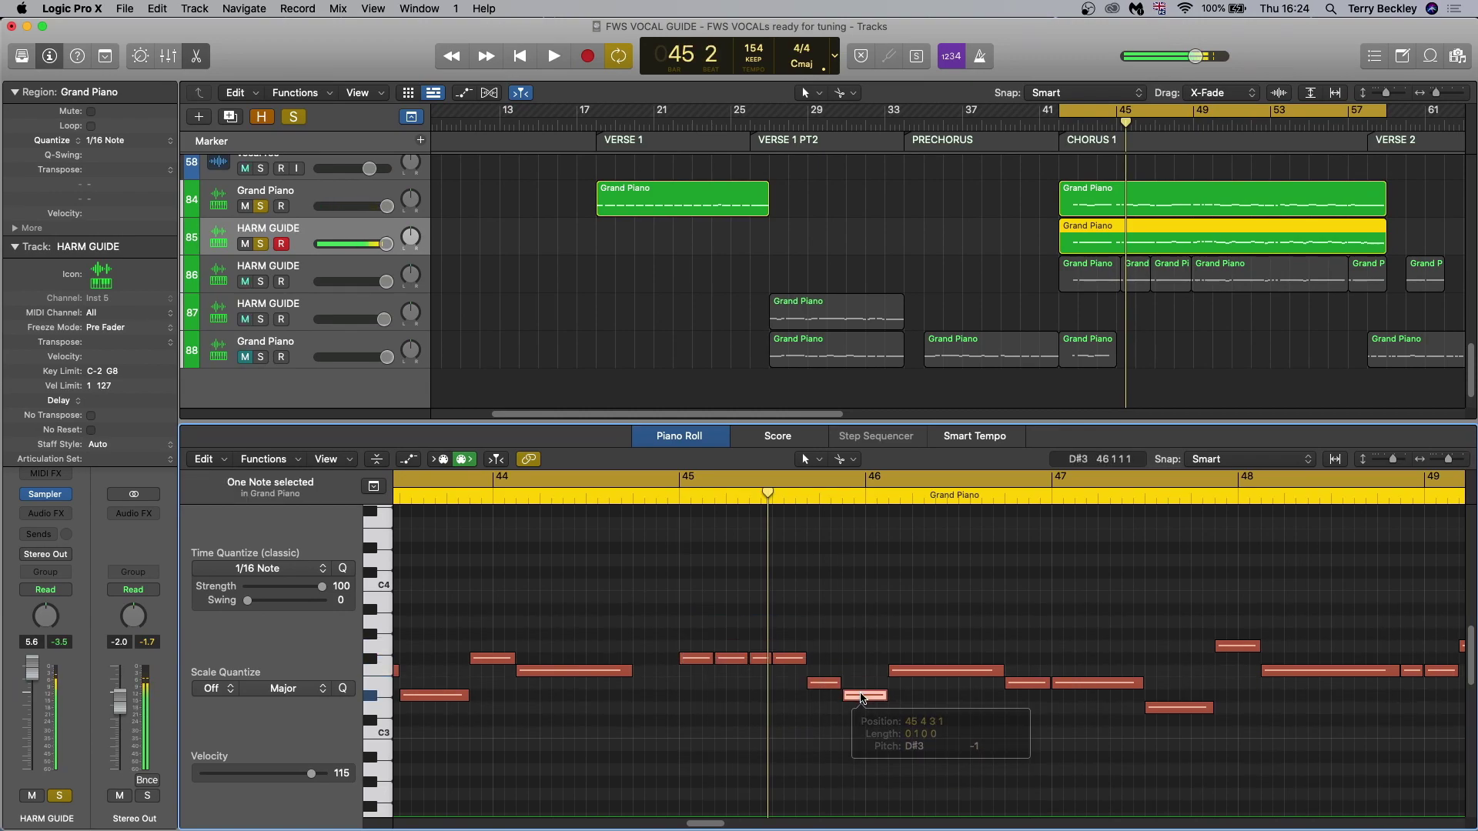
key(space)
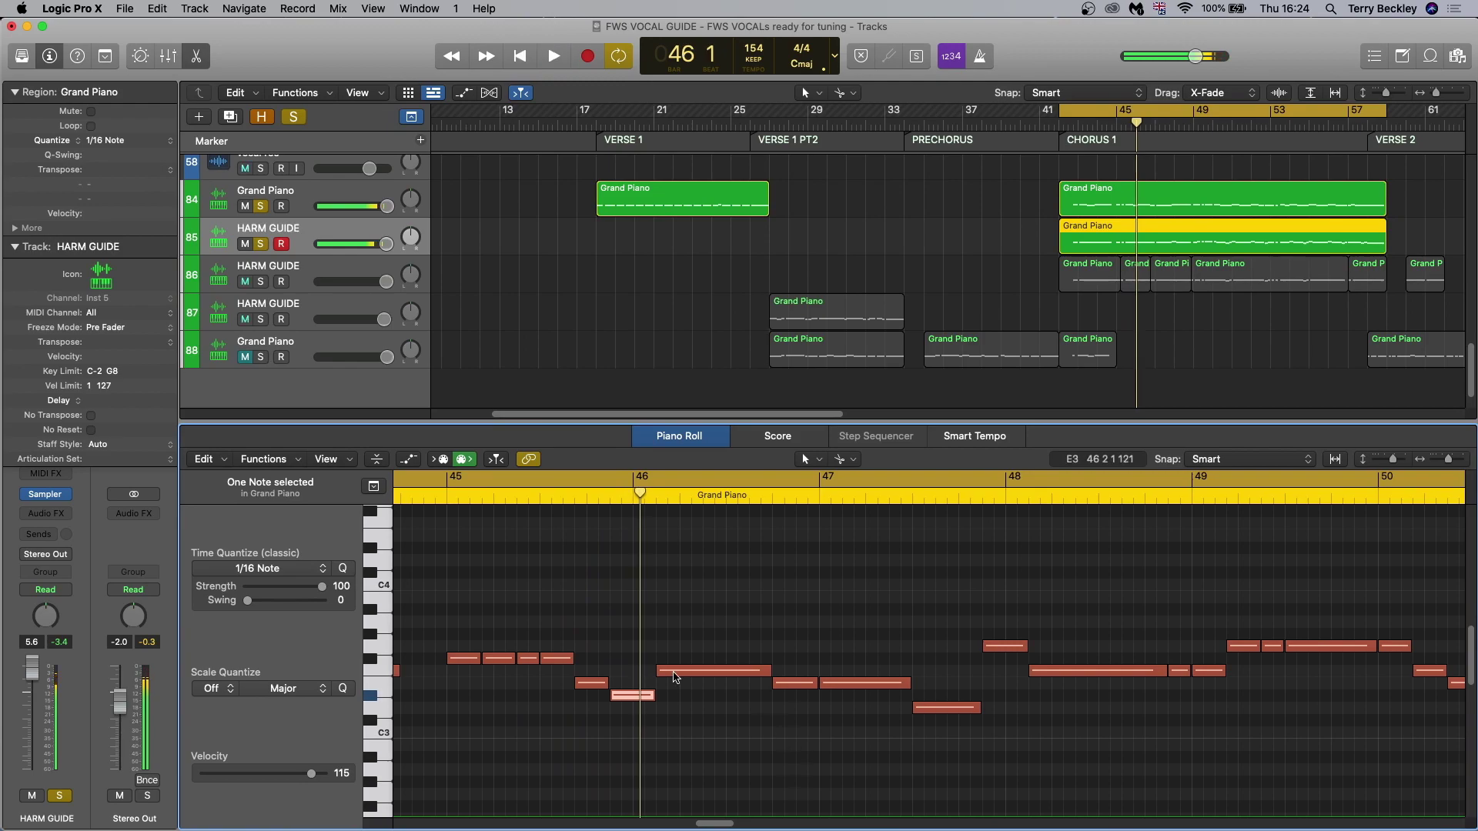
key(space)
Step: Raise the short note before bar 46 a semitone and play it with cycle turned off
drag(591, 682, 703, 662)
key(c)
key(space)
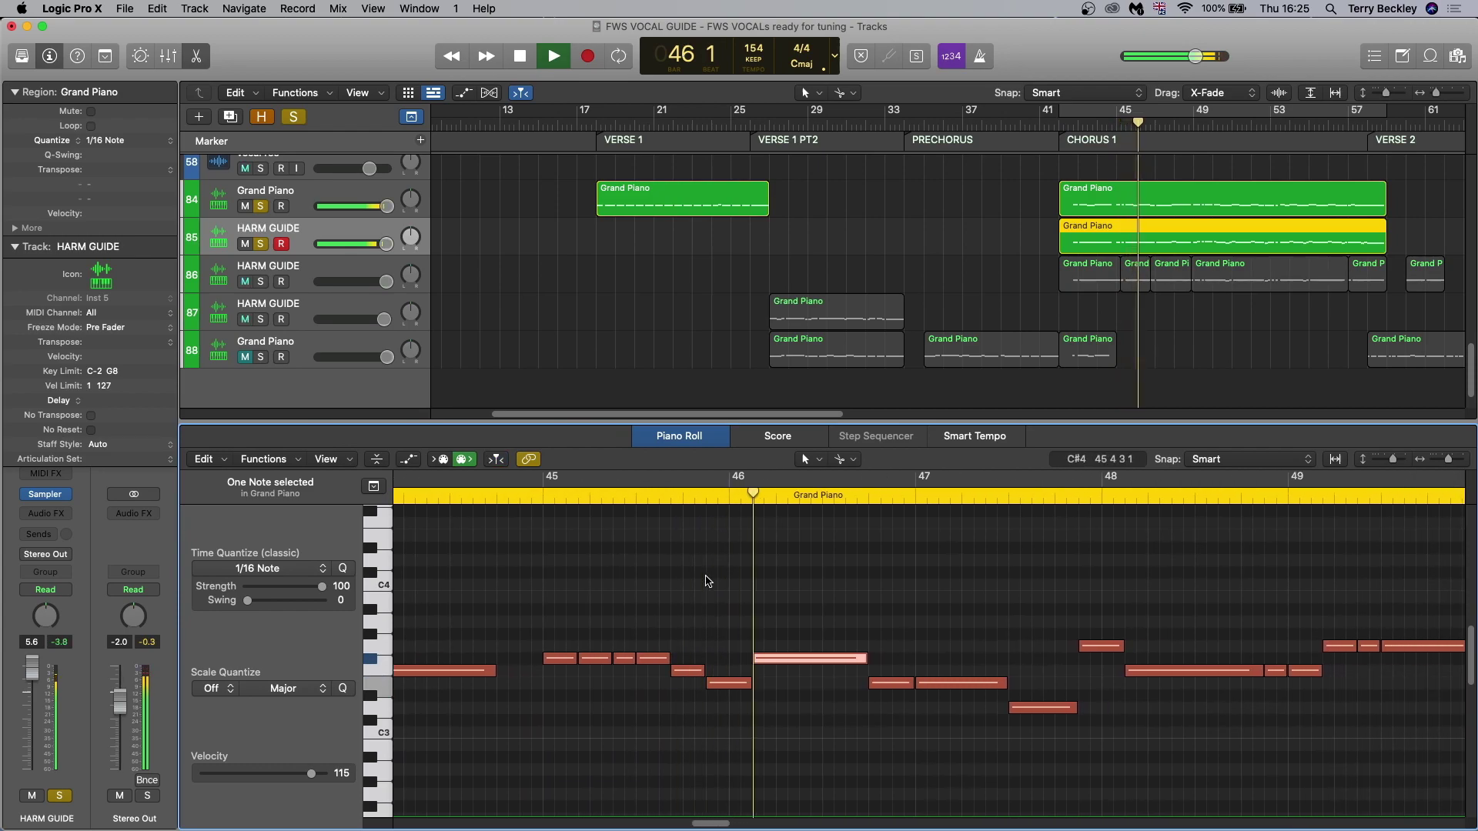
key(space)
Step: Drop the E3 note before bar 46 and the long bar-46 note a semitone each
click(725, 684)
drag(726, 684, 726, 695)
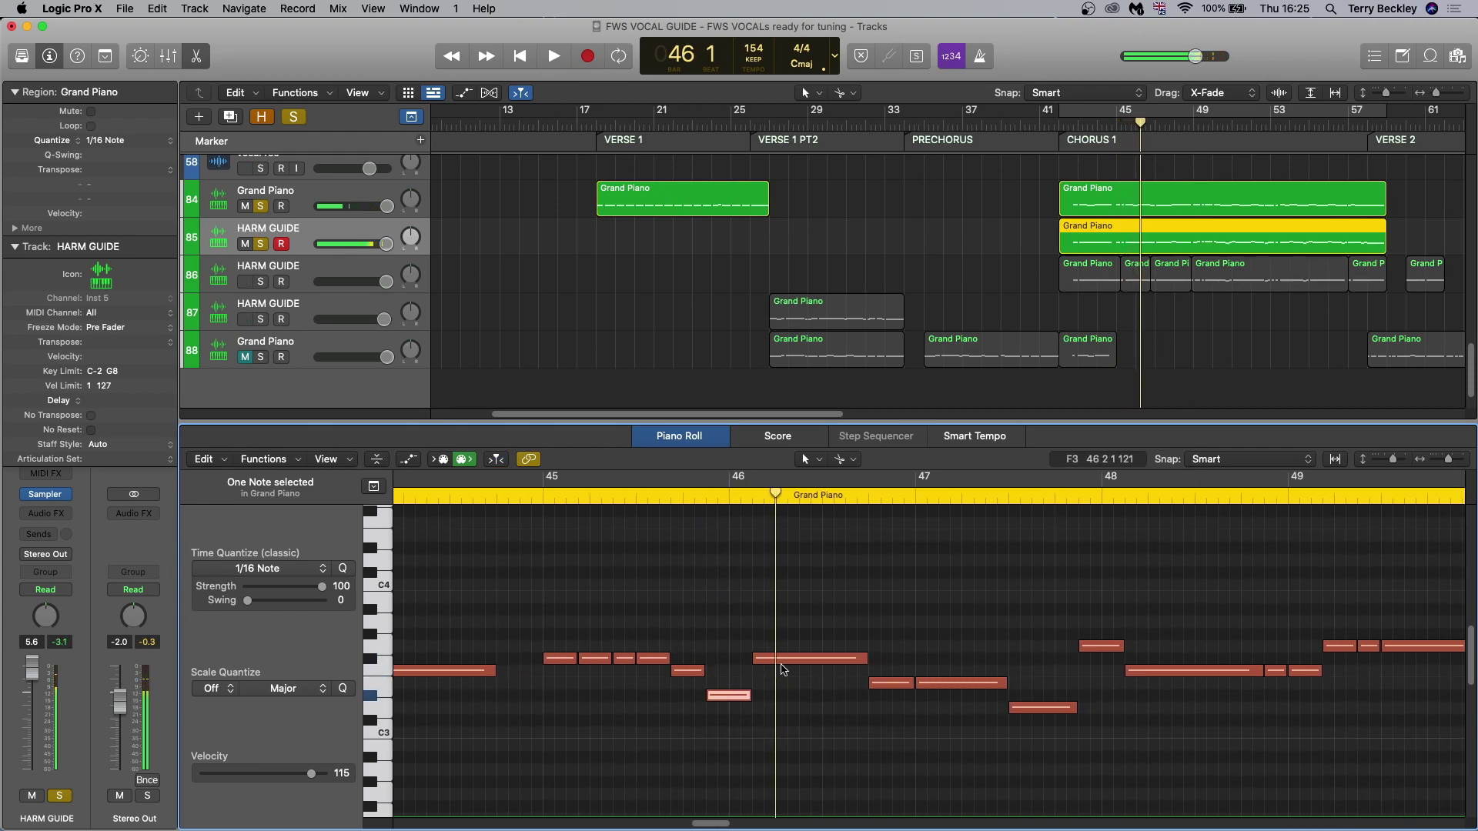
drag(789, 660, 789, 670)
key(space)
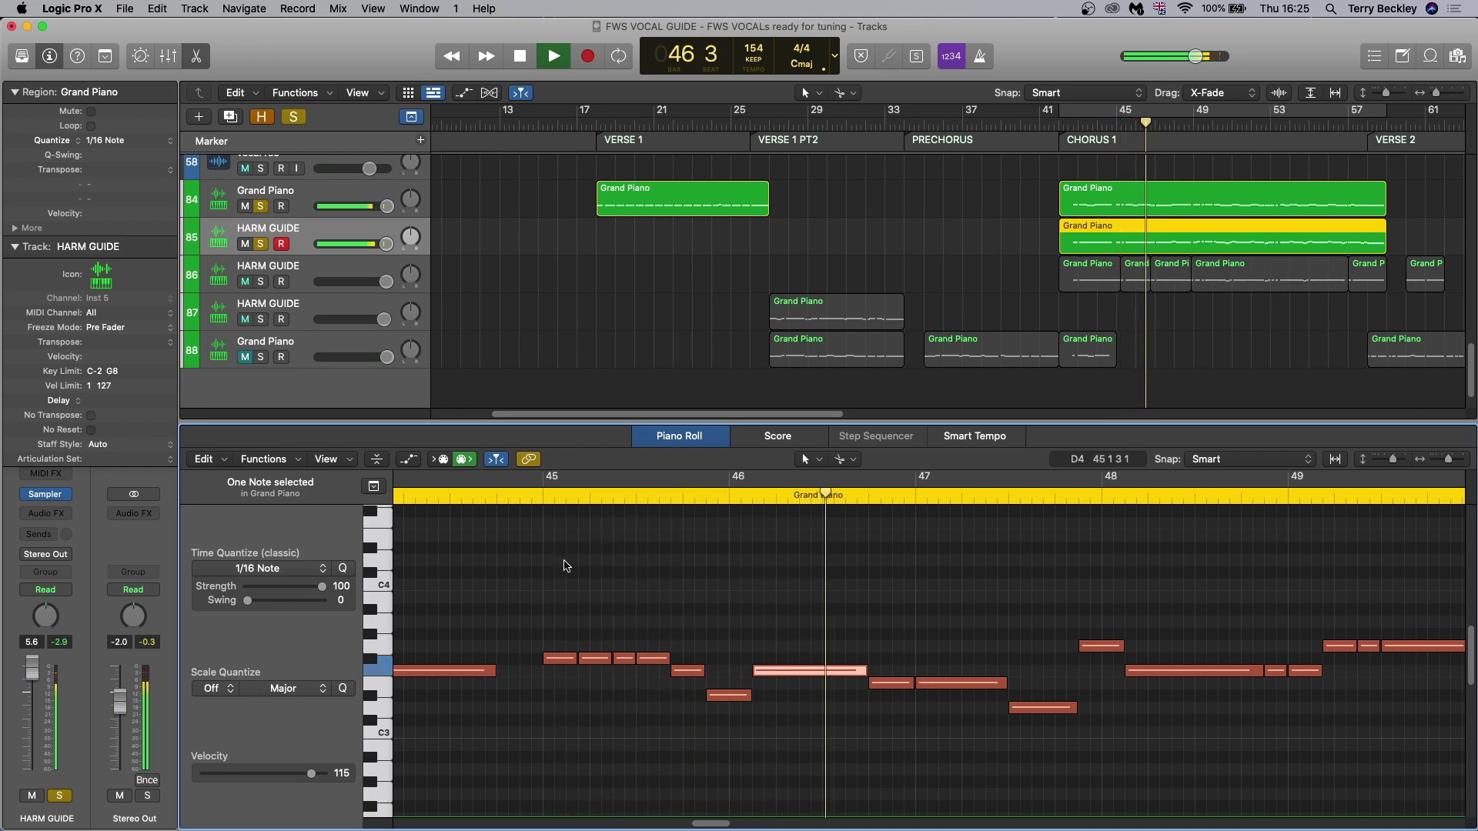
key(space)
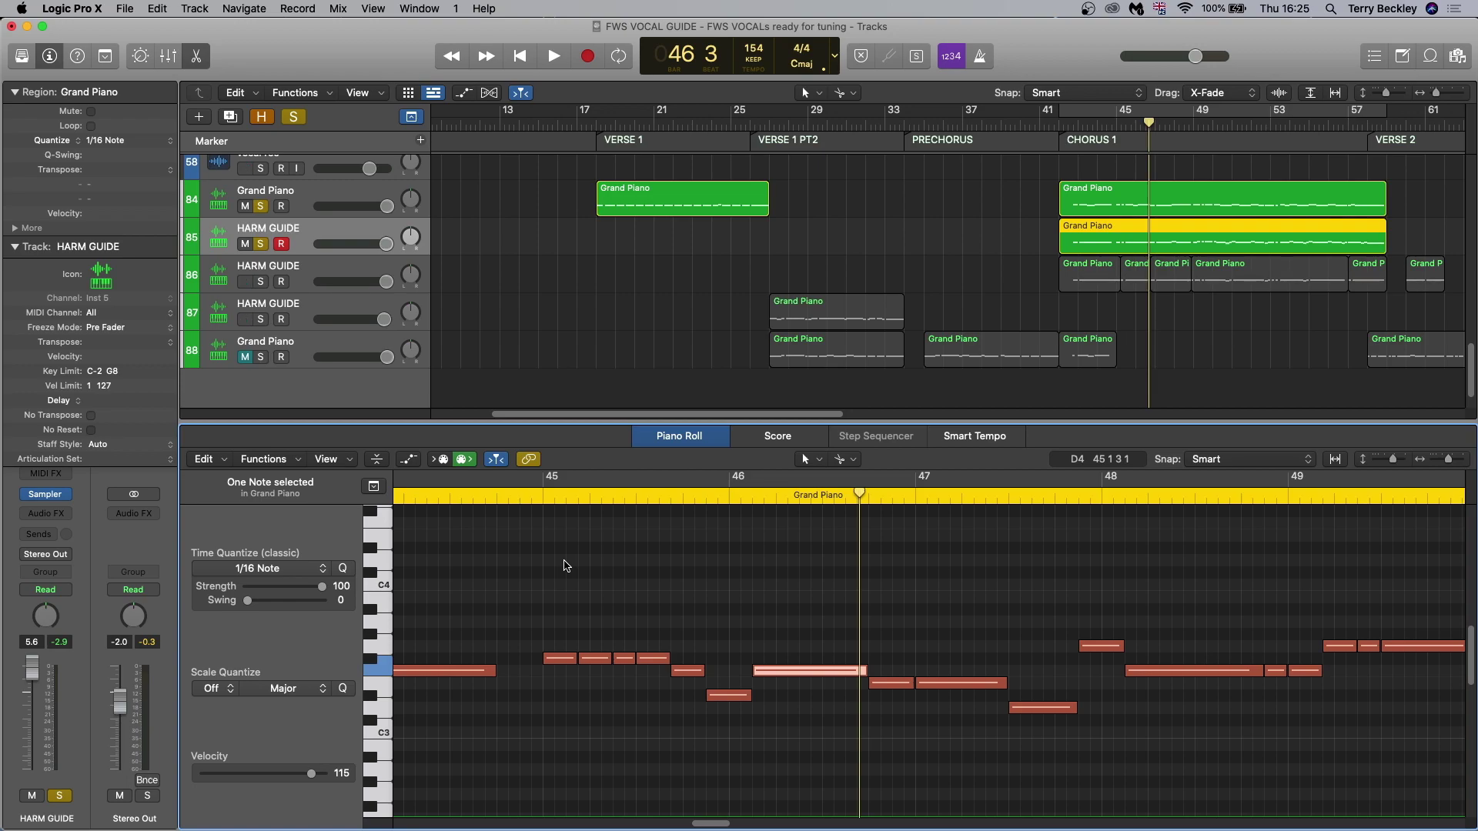
Step: Audition the chorus from bar 42 with the other HARM GUIDE part playing
scroll(577, 568, left, 5)
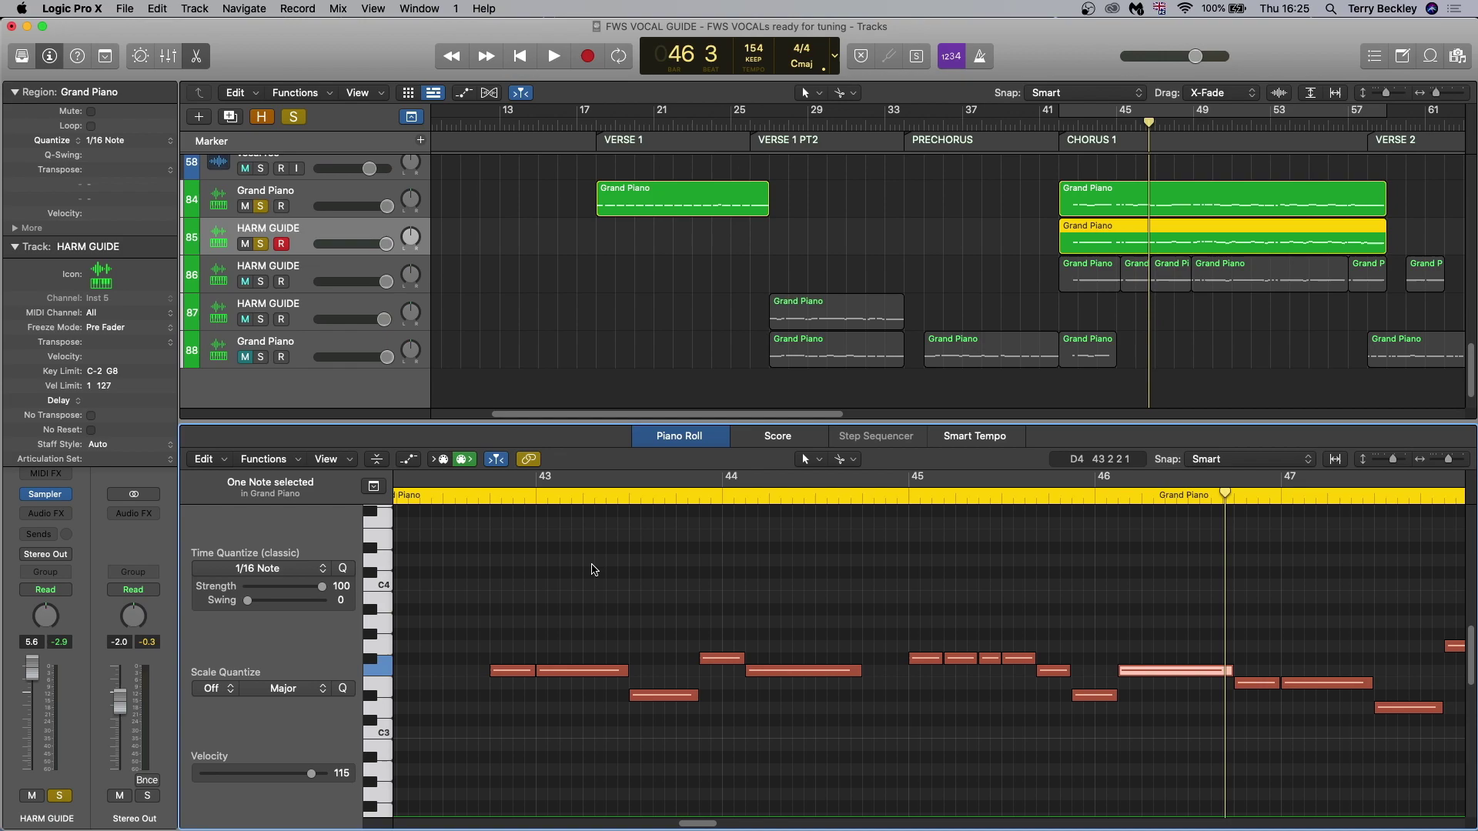
click(1059, 123)
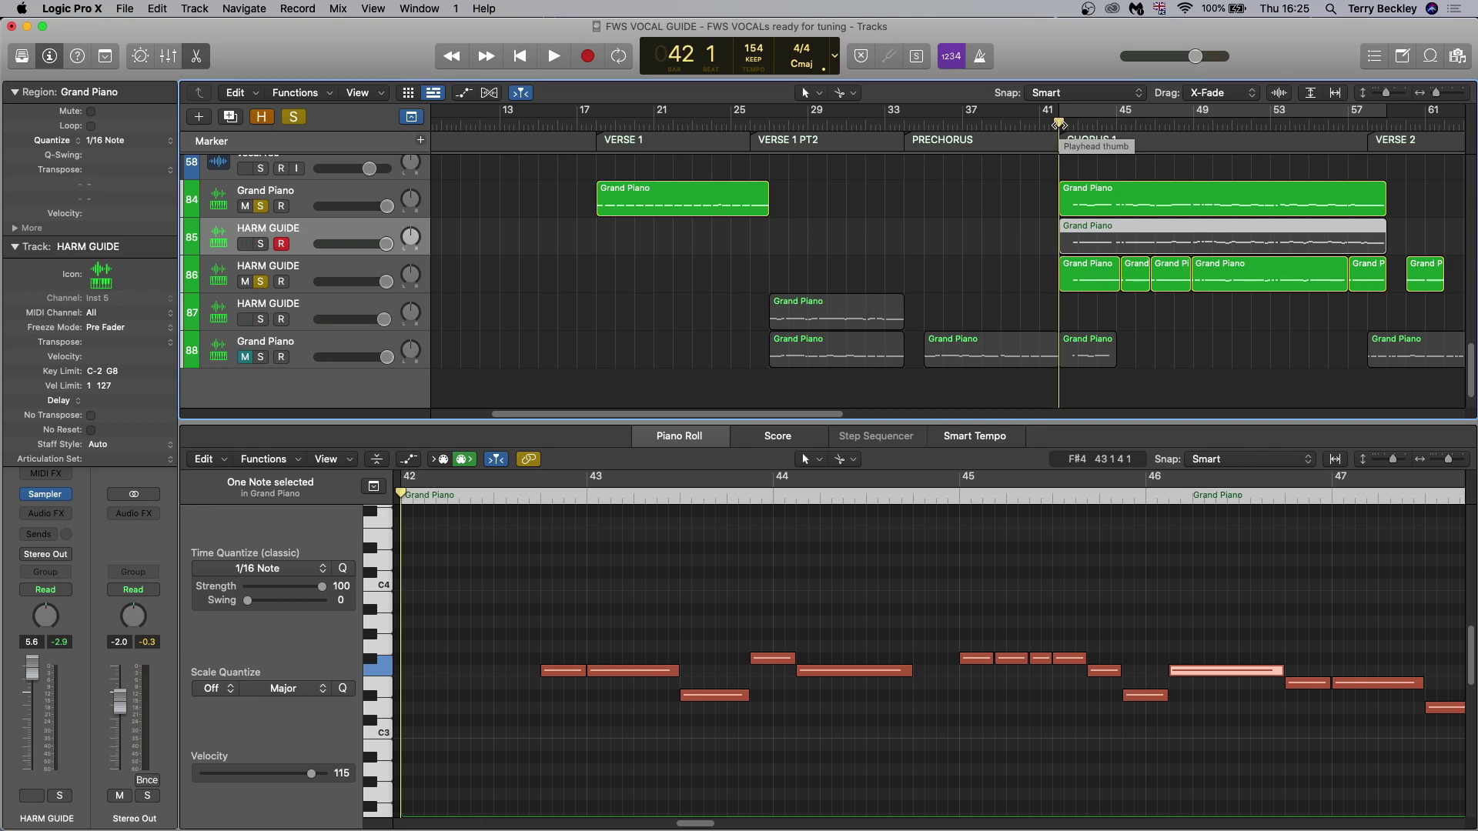
key(space)
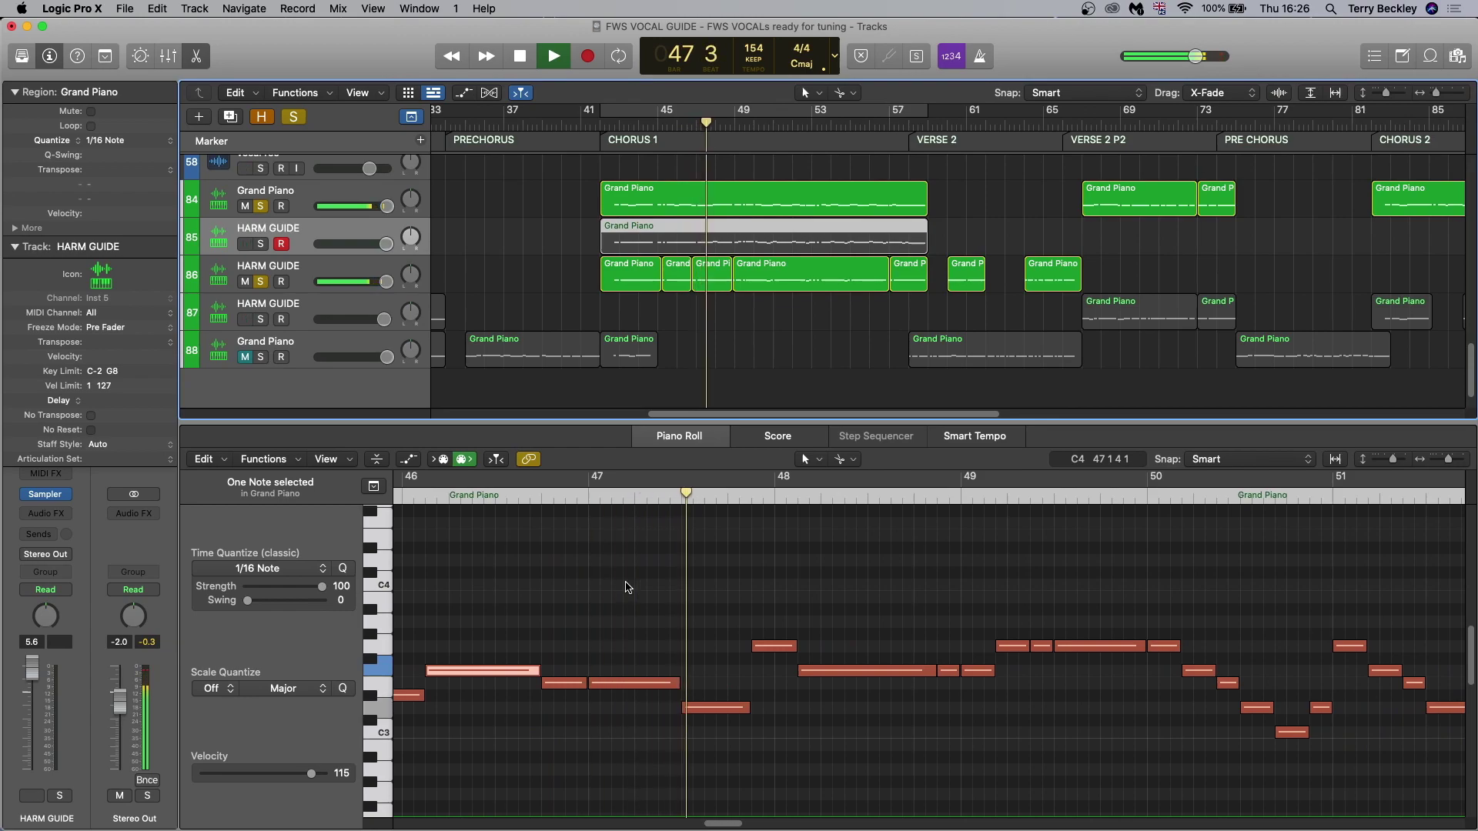
key(space)
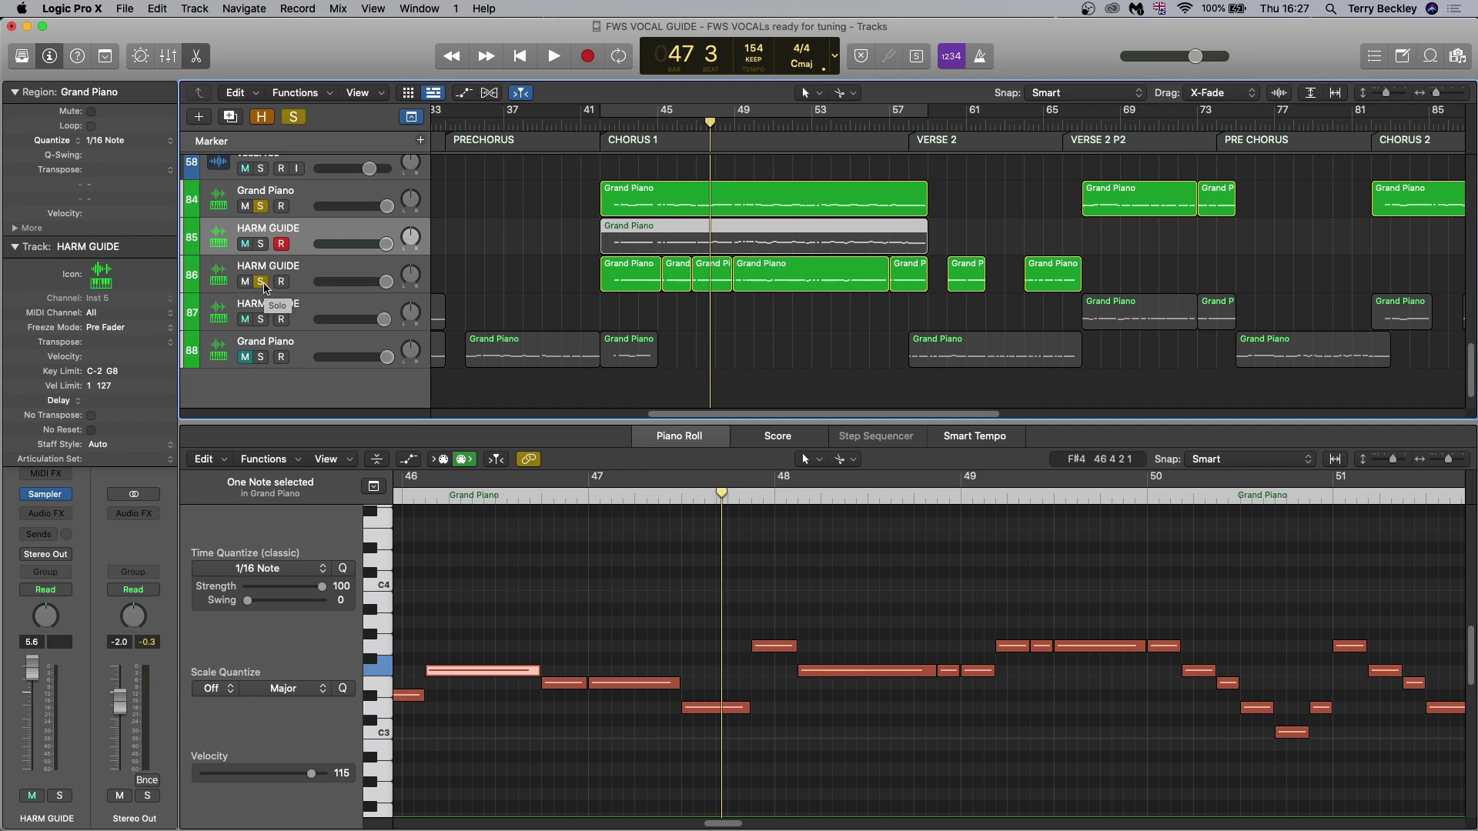
Step: Unsolo the Grand Piano, play the second HARM GUIDE alone from bar 42, then unsolo it
alt+click(264, 287)
click(606, 124)
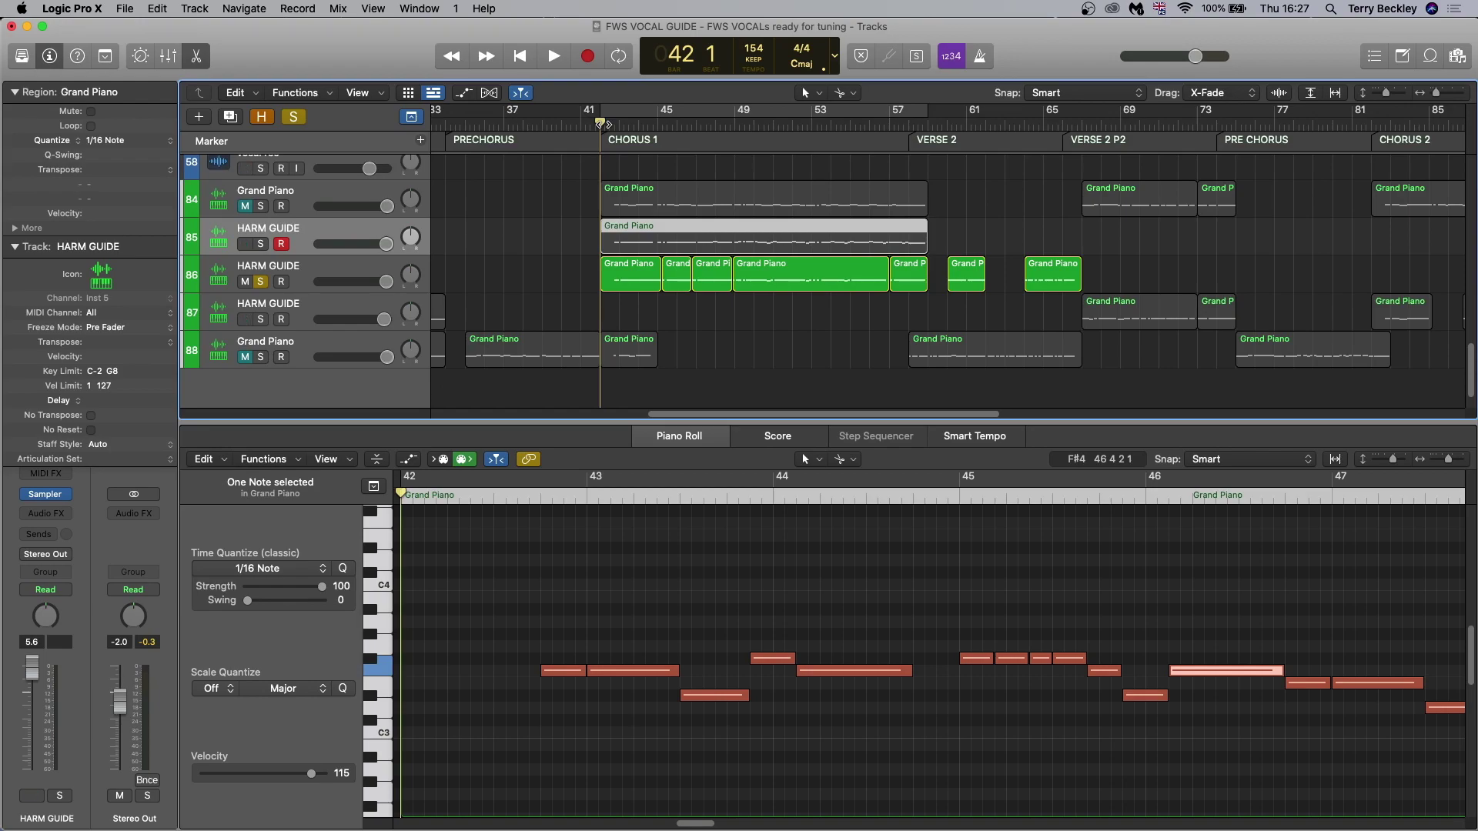
key(space)
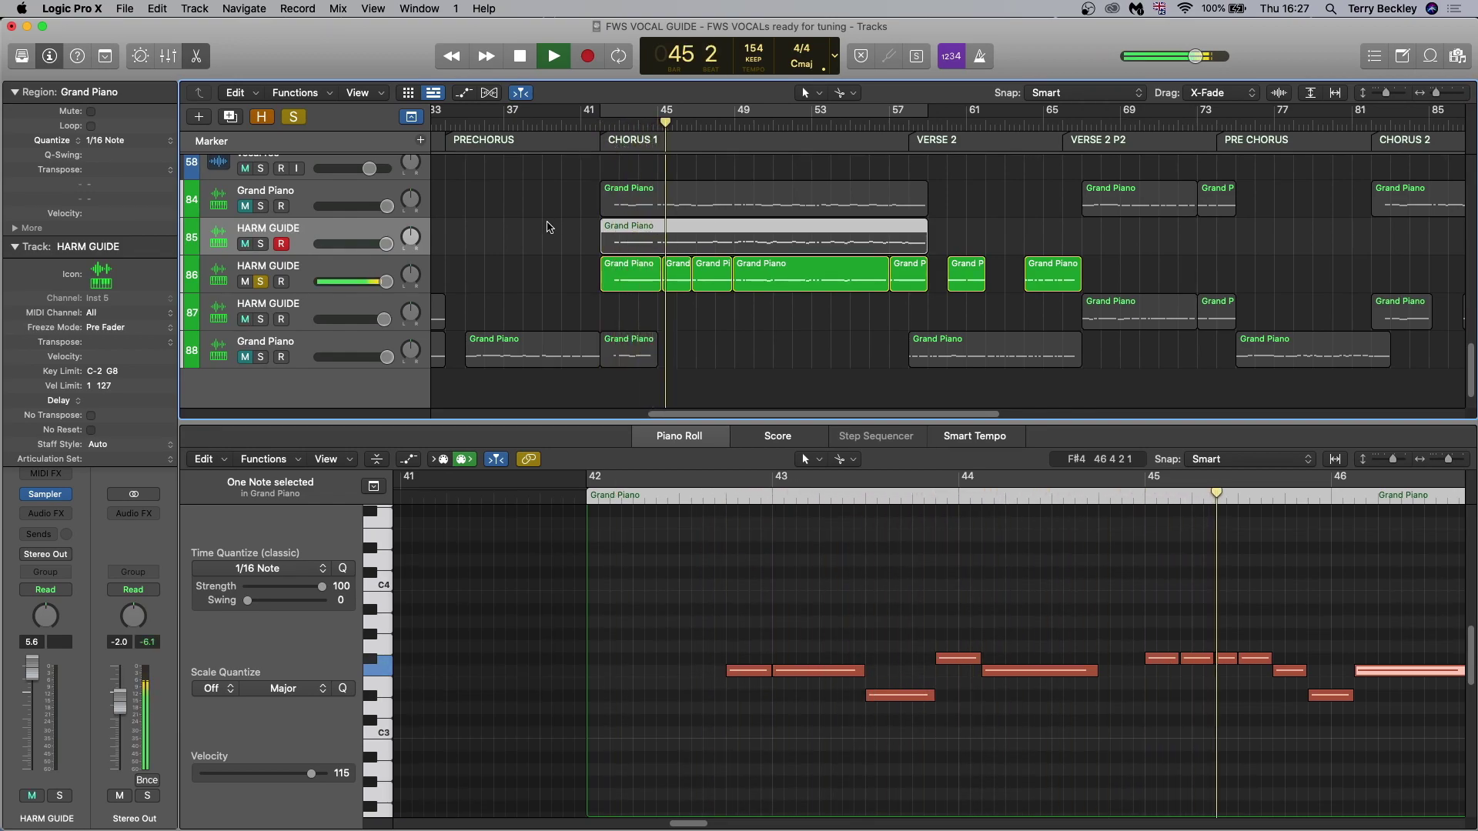
key(space)
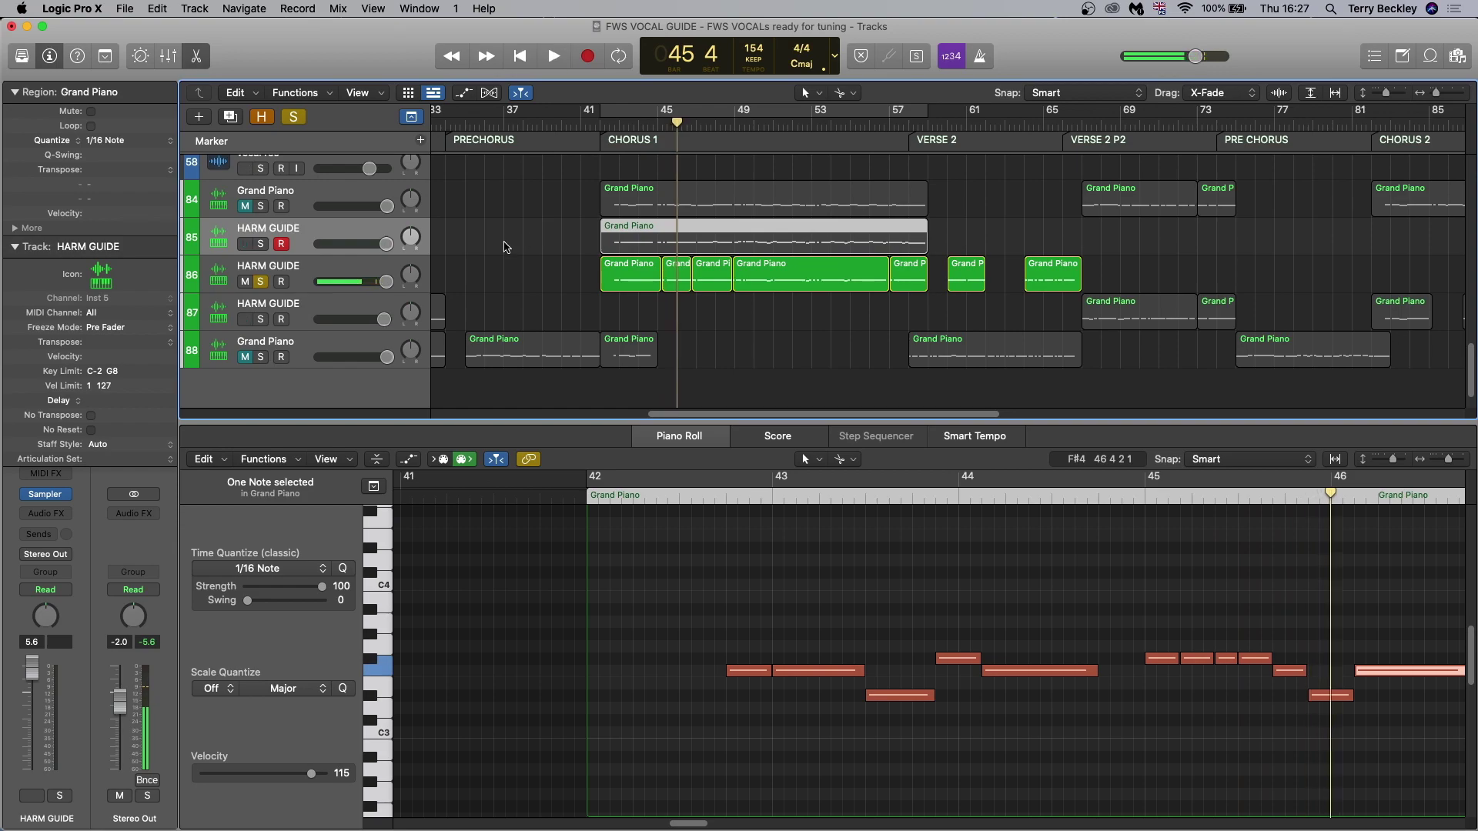
click(261, 282)
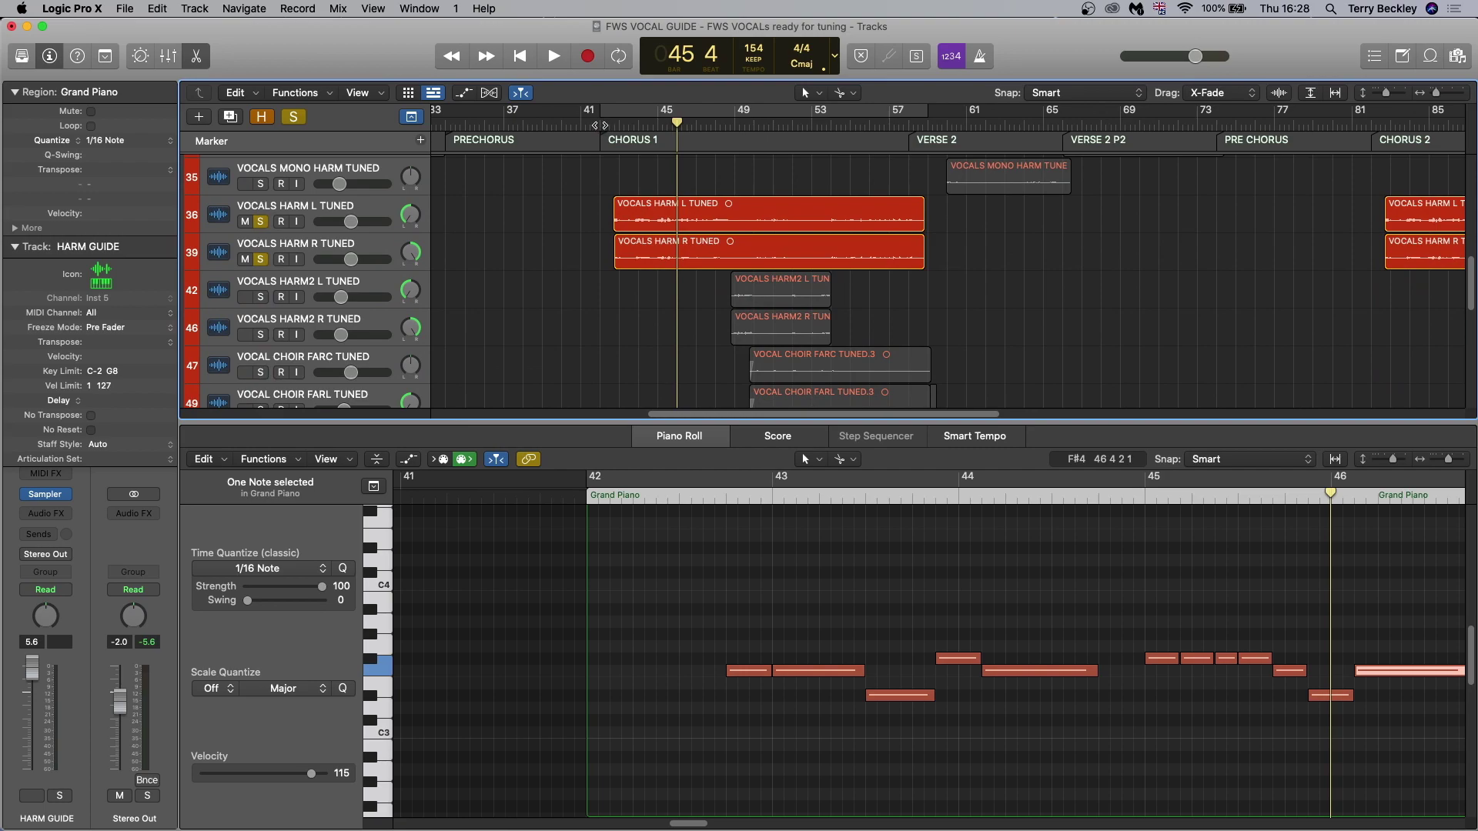
Step: Play CHORUS 1 from bar 42 with the HARM L and HARM R tuned vocal tracks soloed
key(alt+comma)
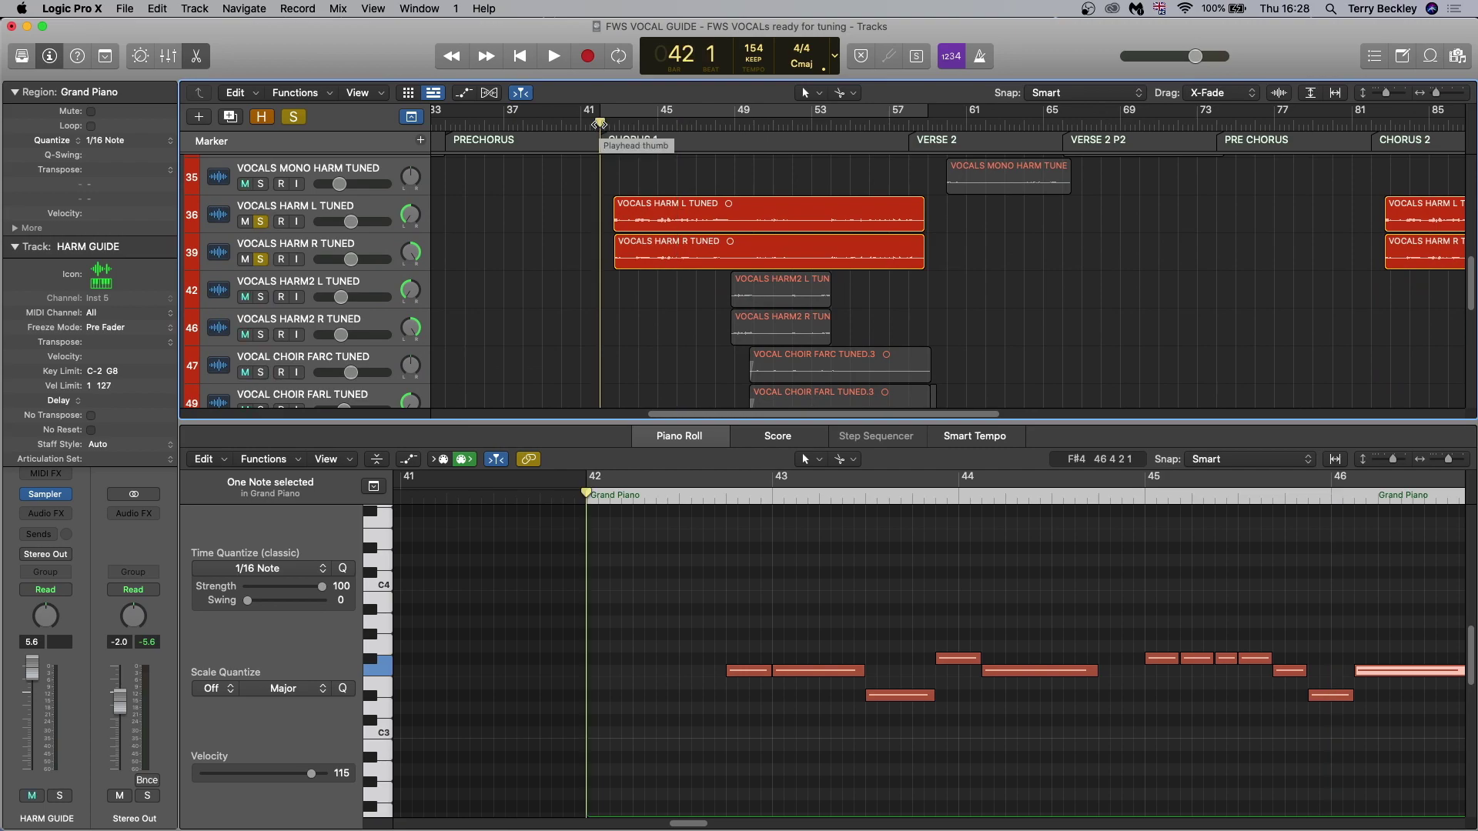
key(space)
drag(260, 297, 261, 334)
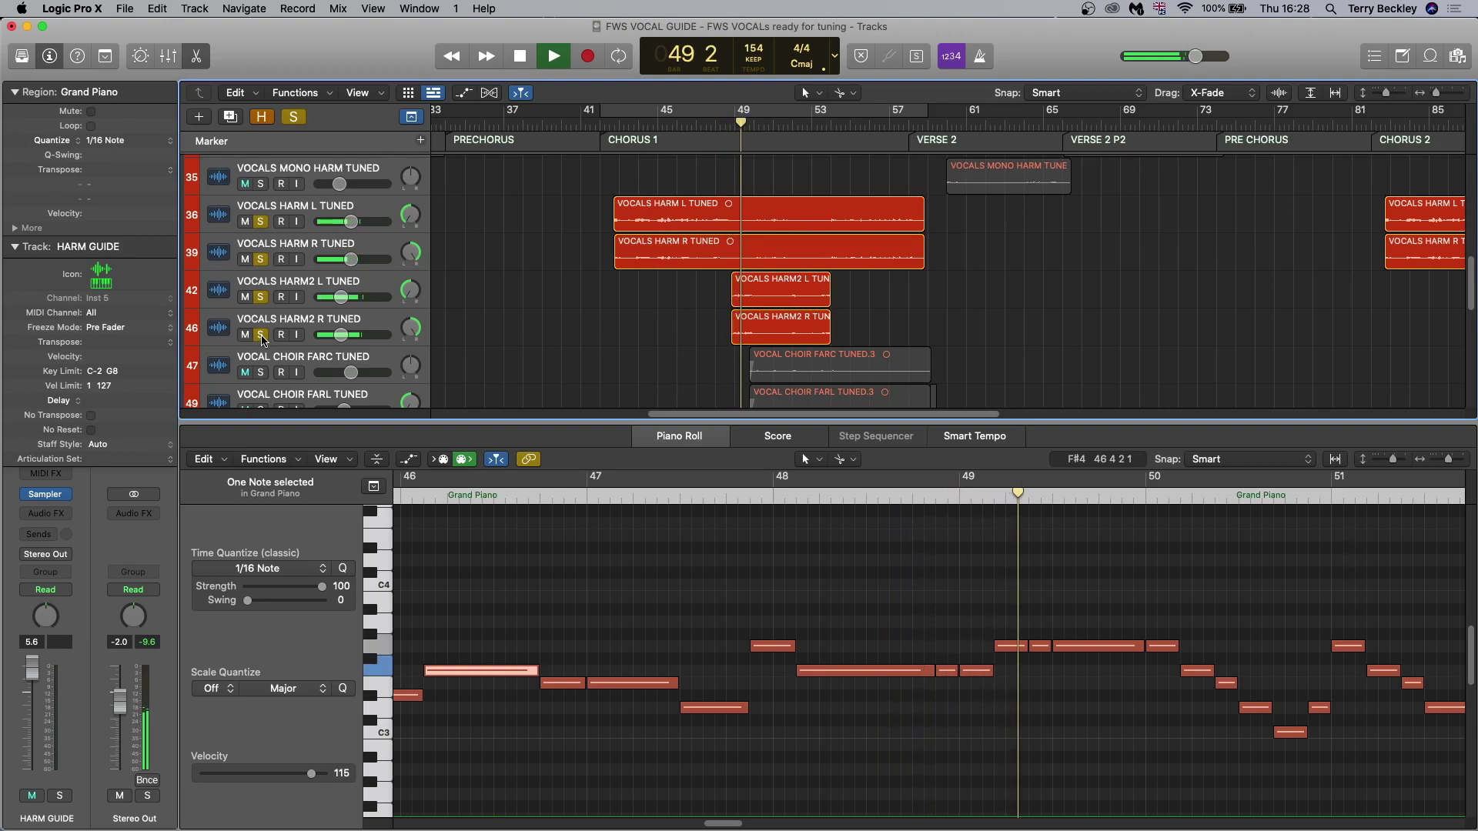
key(space)
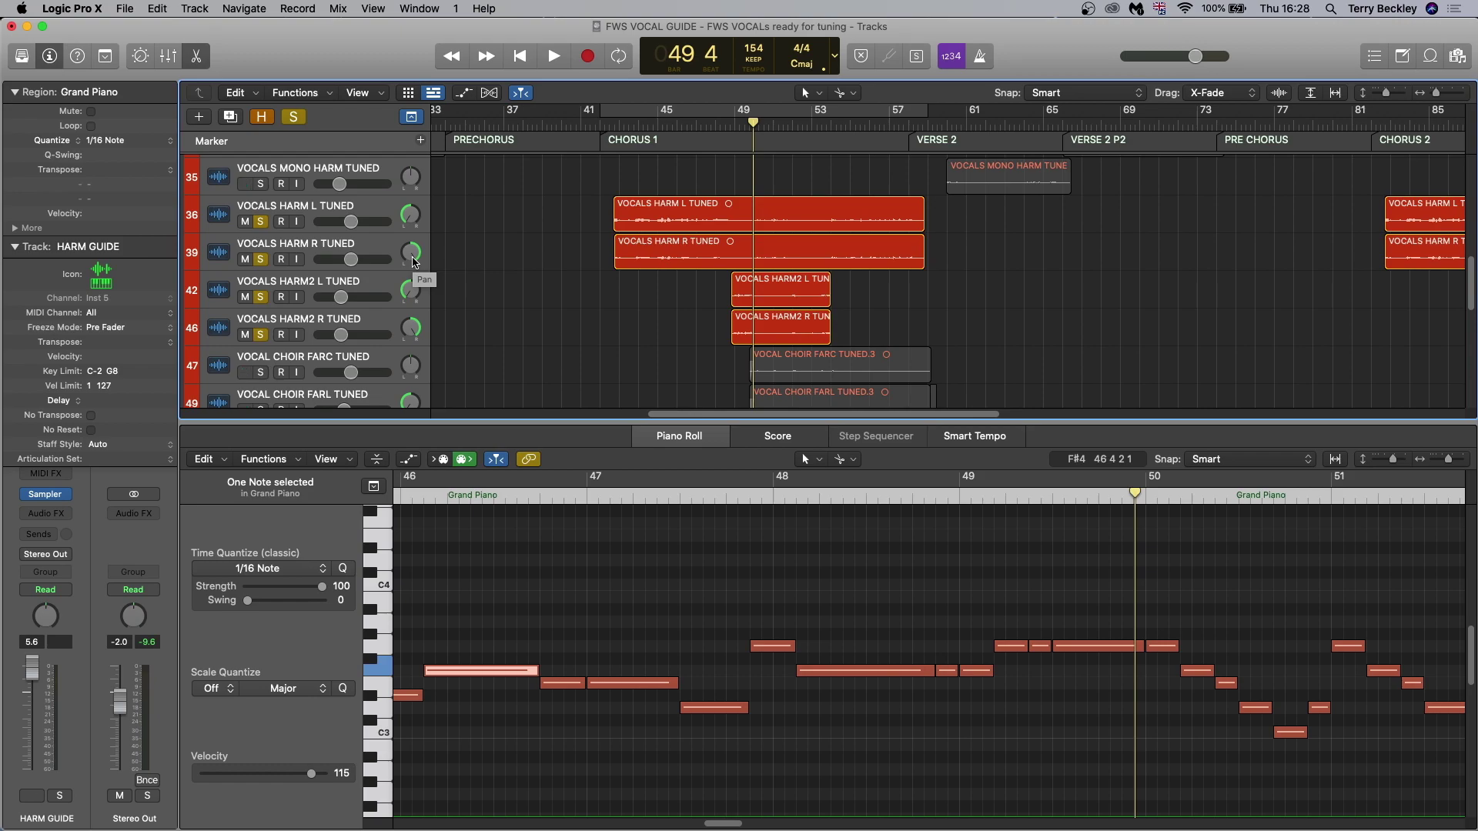
Step: Unsolo all tracks and scroll the Tracks area back up to tracks 1–17
key(ctrl+alt+super+s)
scroll(536, 268, down, 15)
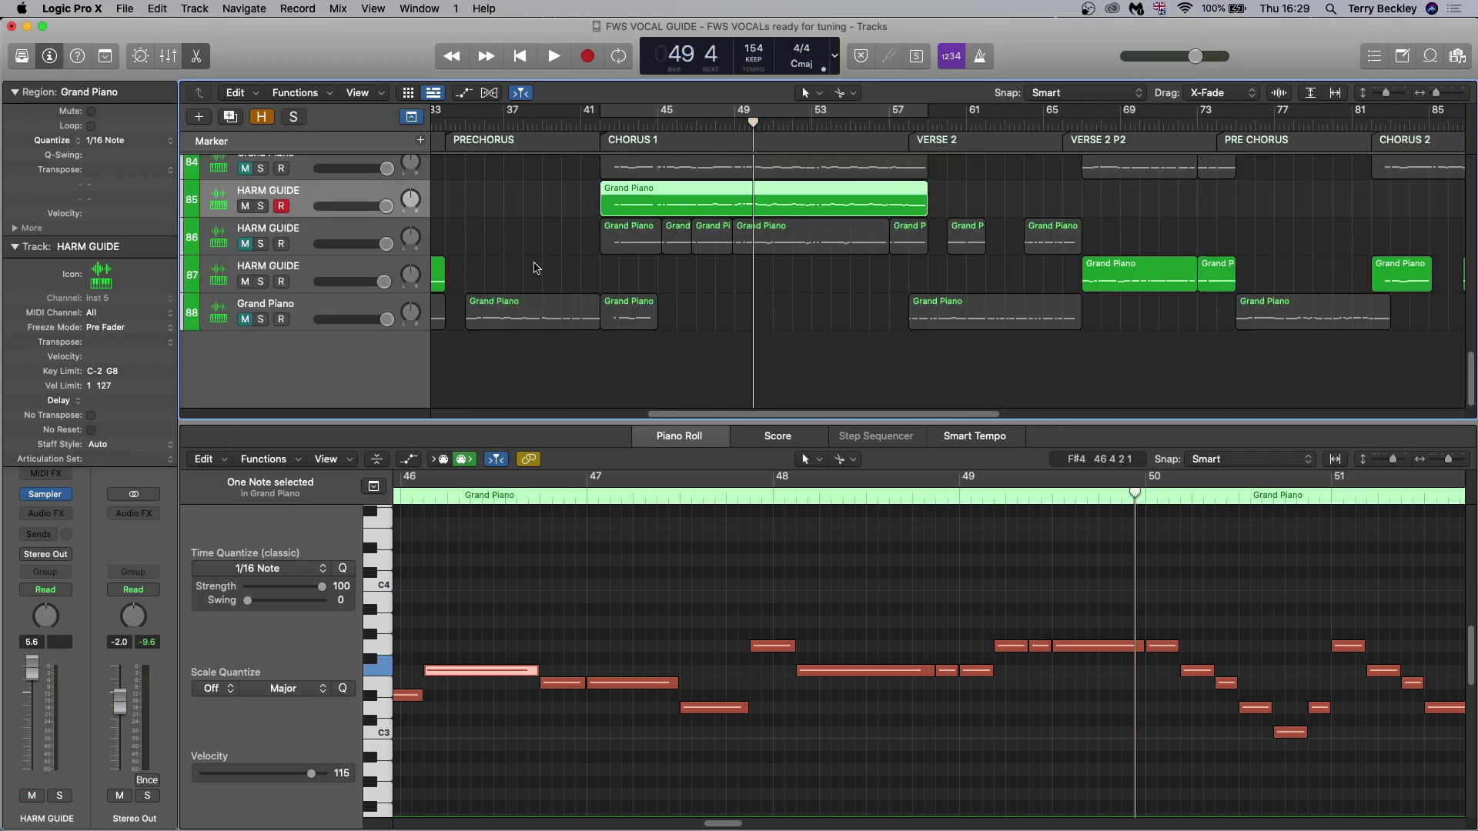
scroll(537, 268, up, 2)
scroll(533, 263, right, 5)
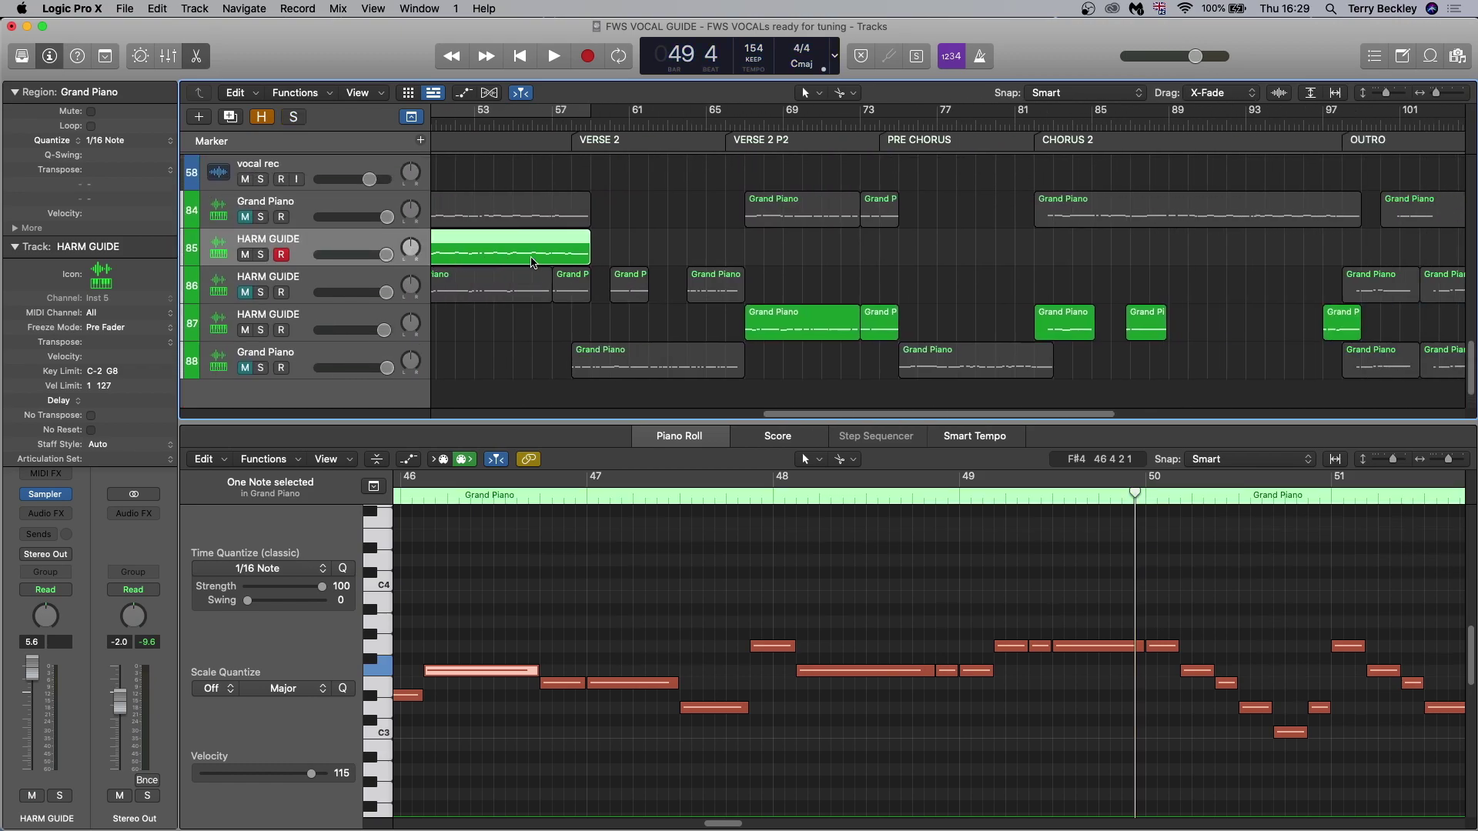
scroll(533, 262, right, 1)
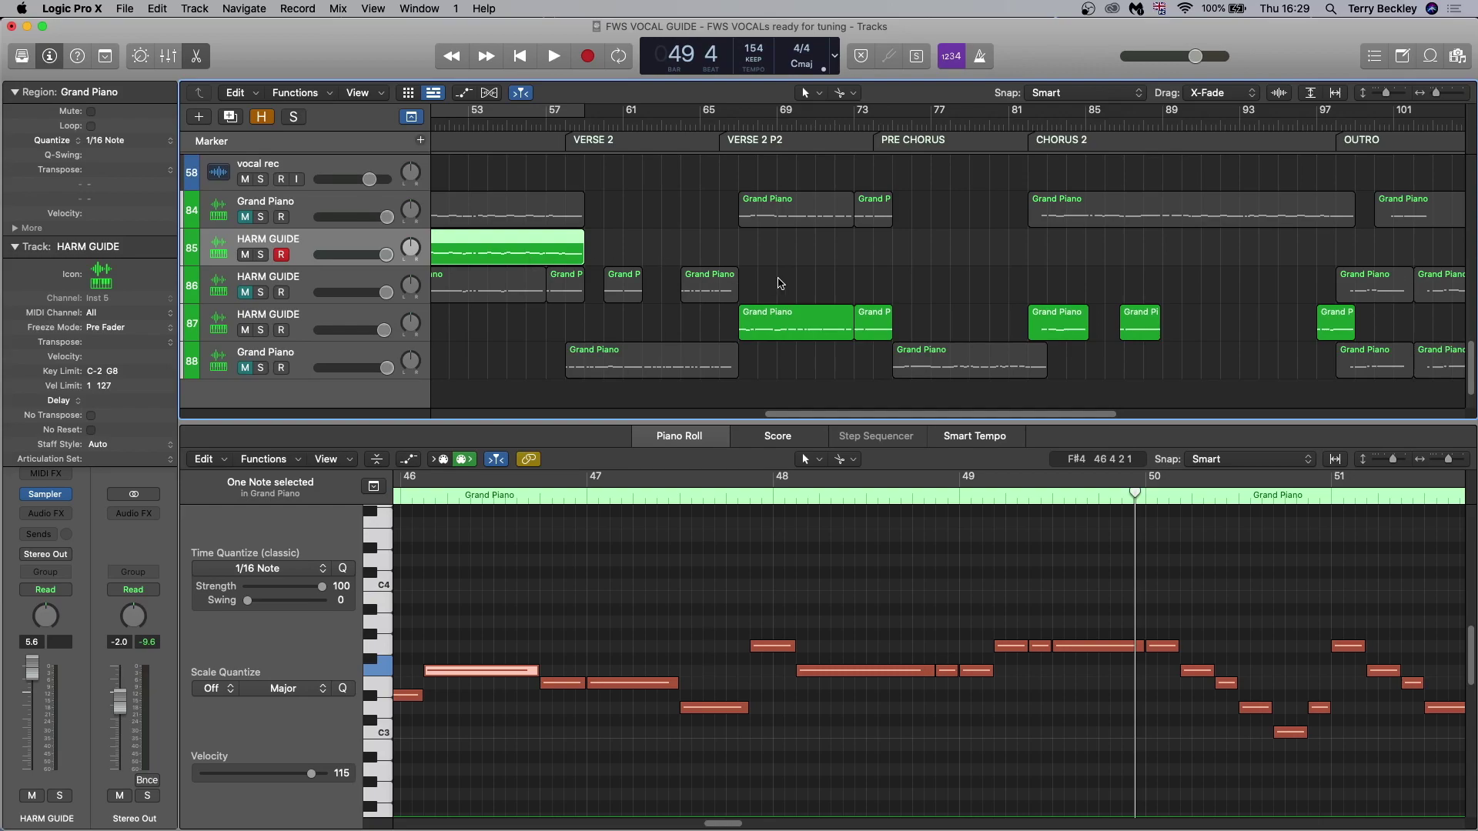
scroll(824, 281, right, 1)
scroll(965, 247, left, 3)
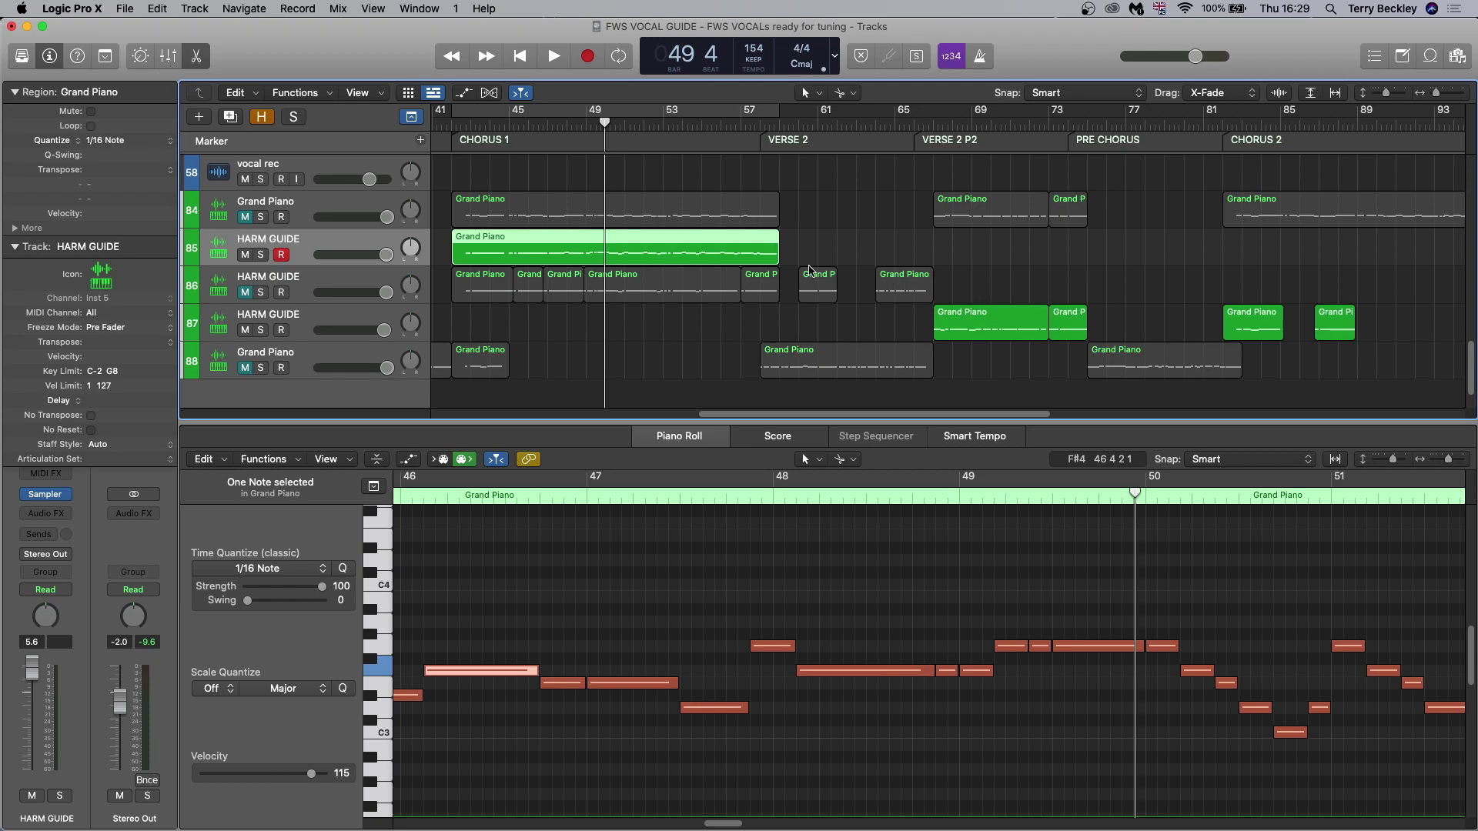
scroll(811, 270, up, 10)
scroll(810, 271, up, 8)
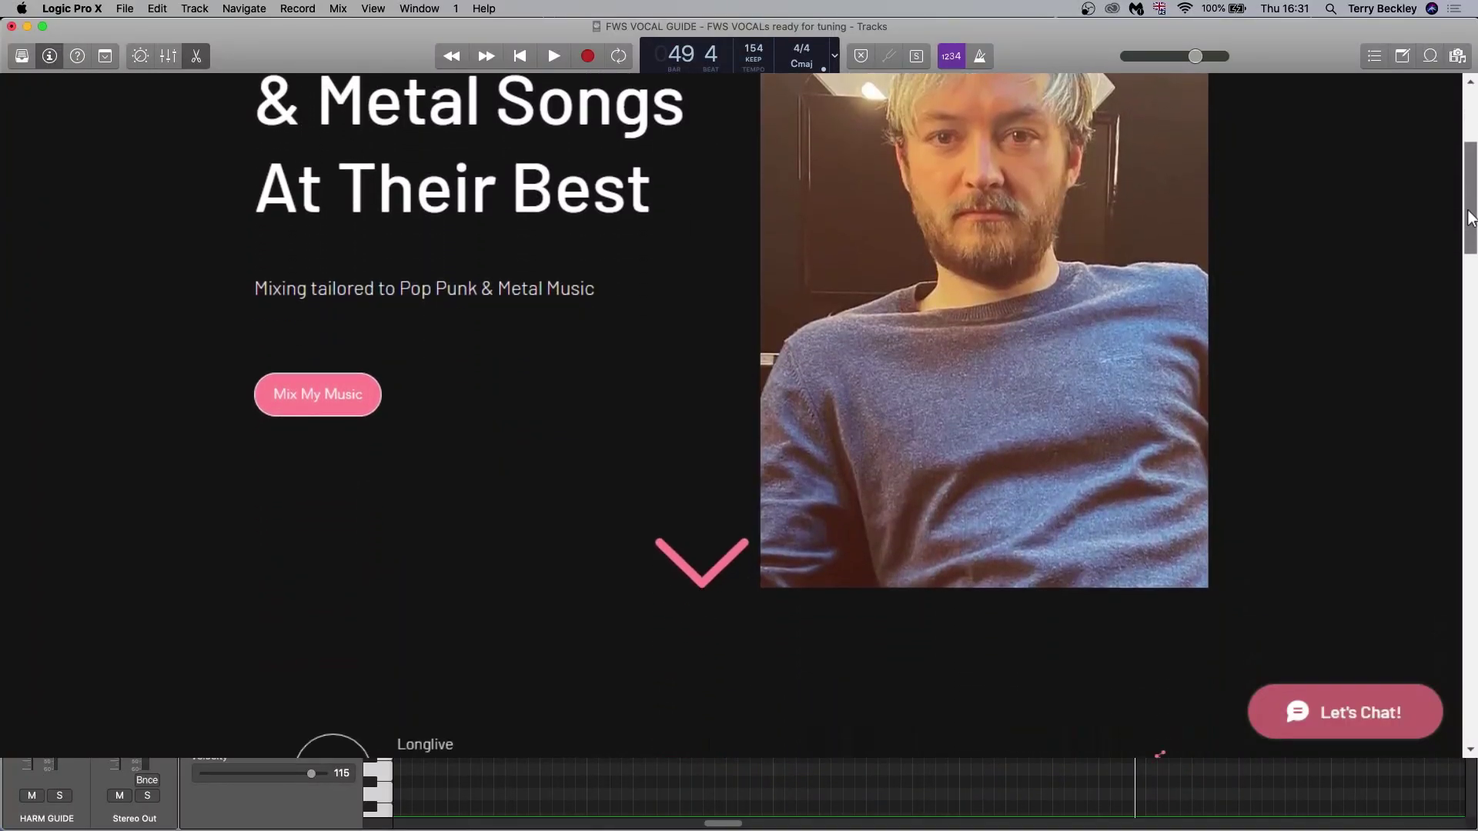
Step: Scroll the terrybeckleyrecording.com page past the track-list player toward the About text
scroll(1472, 385, down, 8)
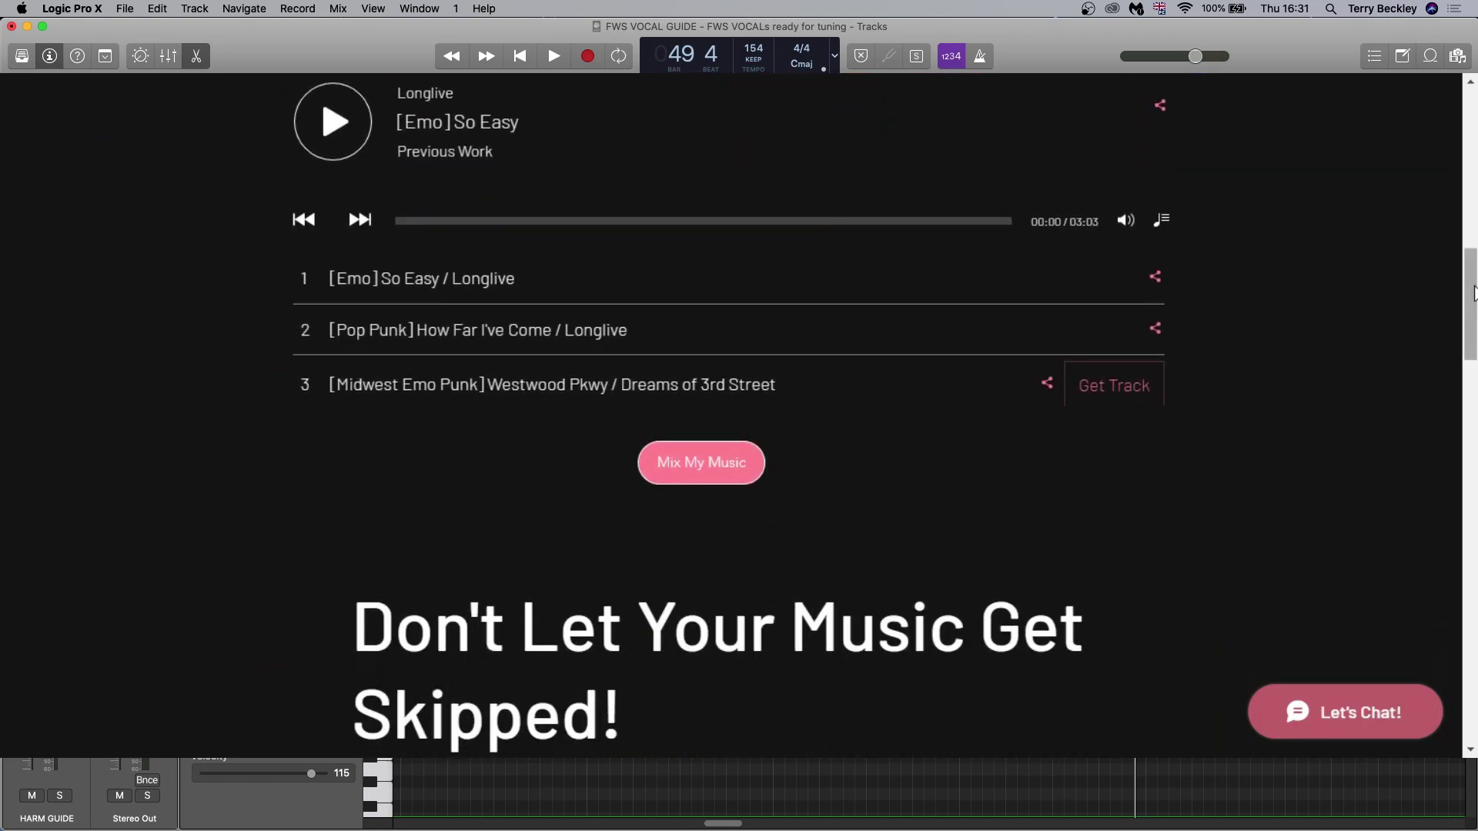
scroll(1472, 385, down, 10)
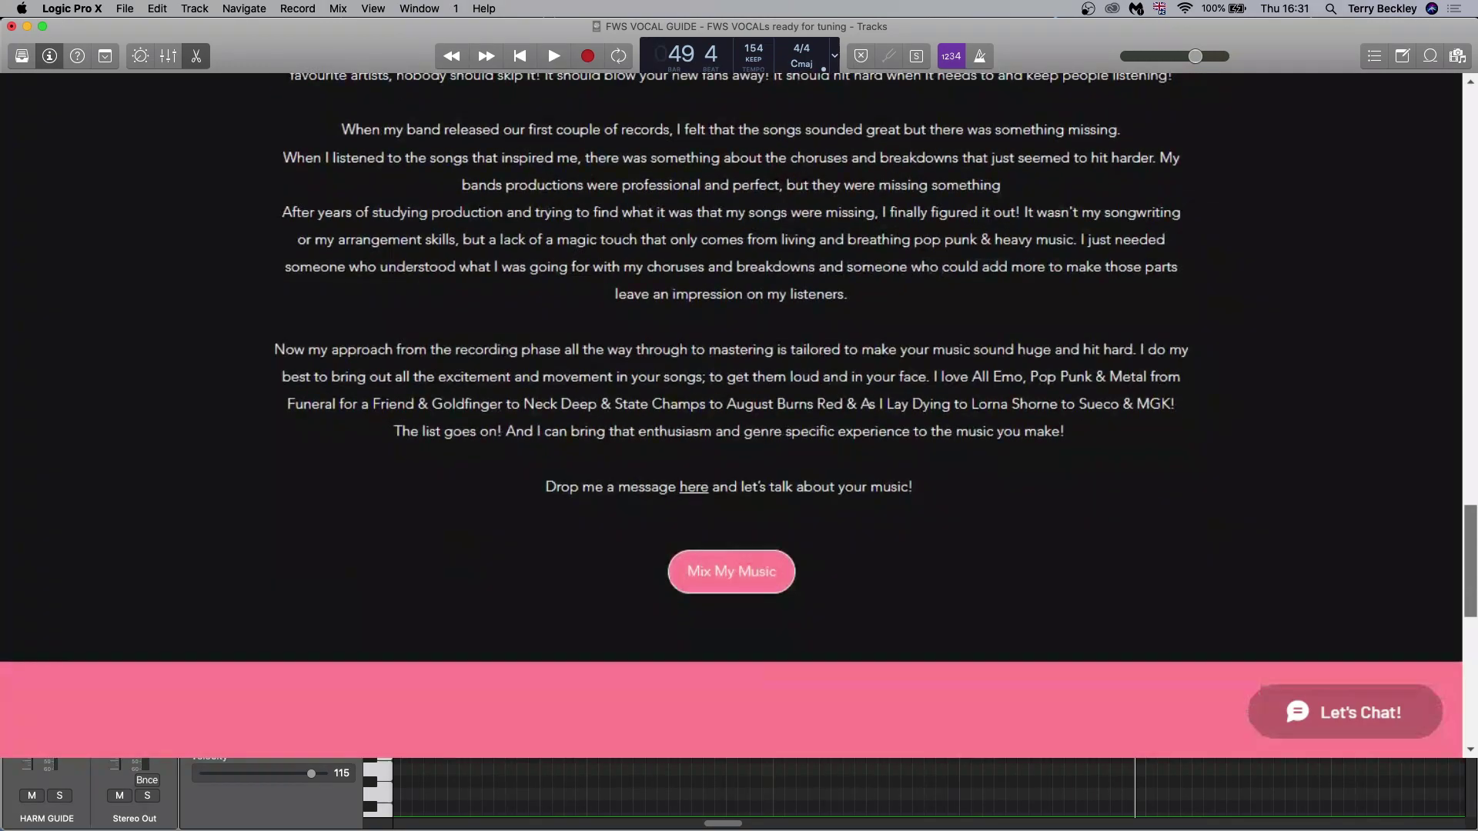